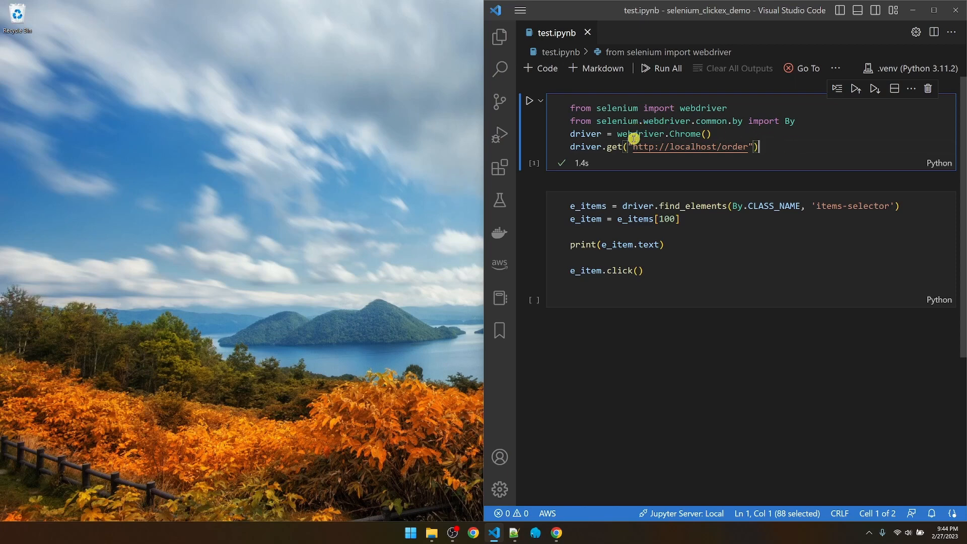
Run the setup cell to open localhost/order in Chrome, then review the second cell's item lookup and click code
left_click(532, 103)
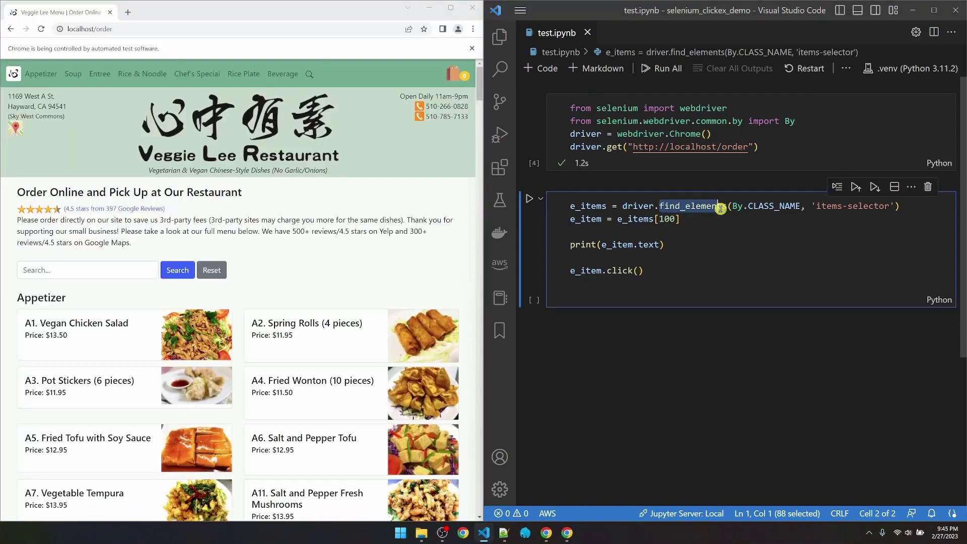
left_click(724, 206)
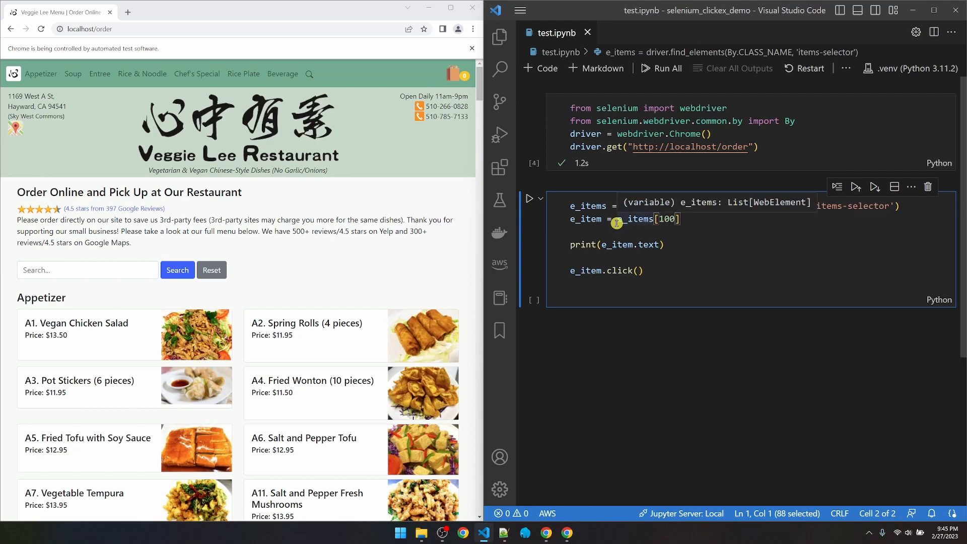
left_click_drag(618, 220, 684, 220)
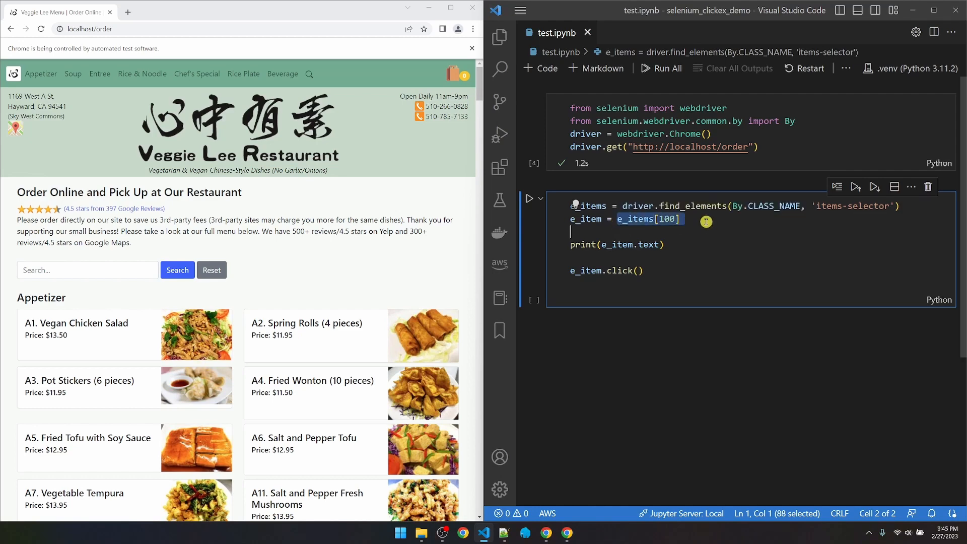
left_click(667, 245)
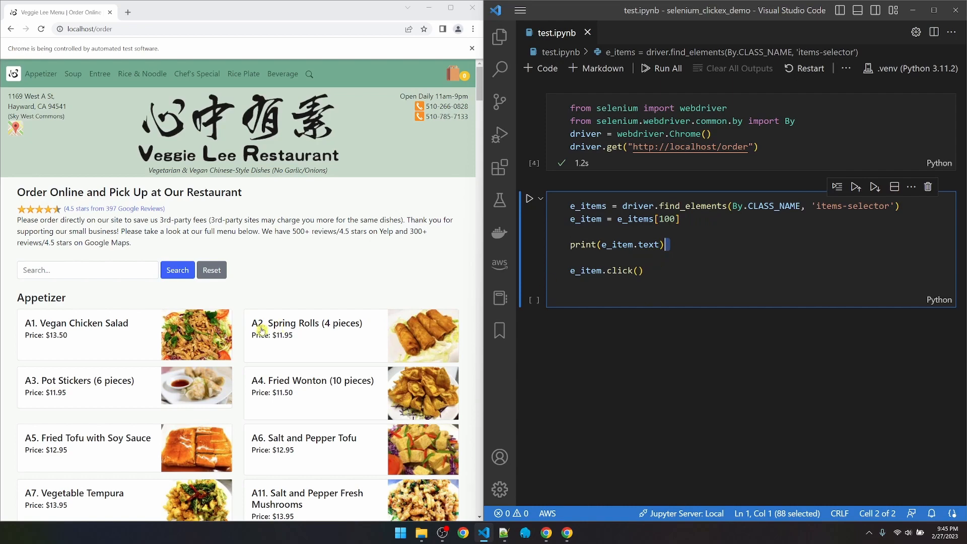
left_click(653, 279)
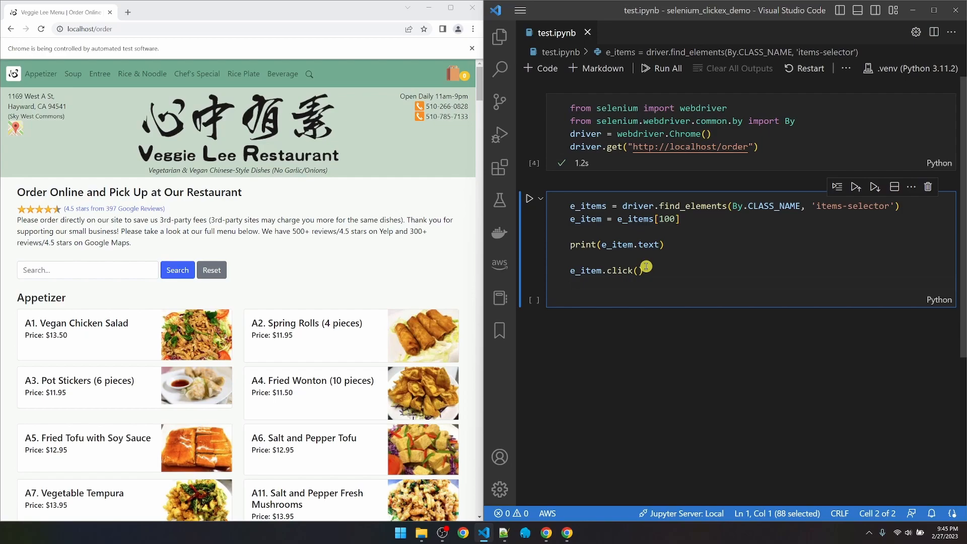
Run the item-click cell, which prints R12 and raises ElementClickInterceptedException, then clear its output
left_click(530, 199)
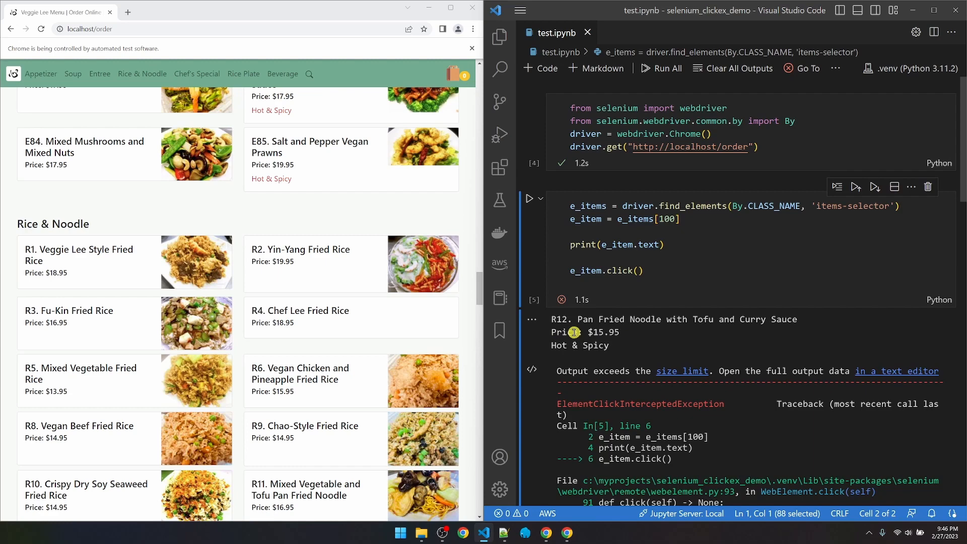
scroll(287, 443, "down", 1)
scroll(286, 443, "down", 1)
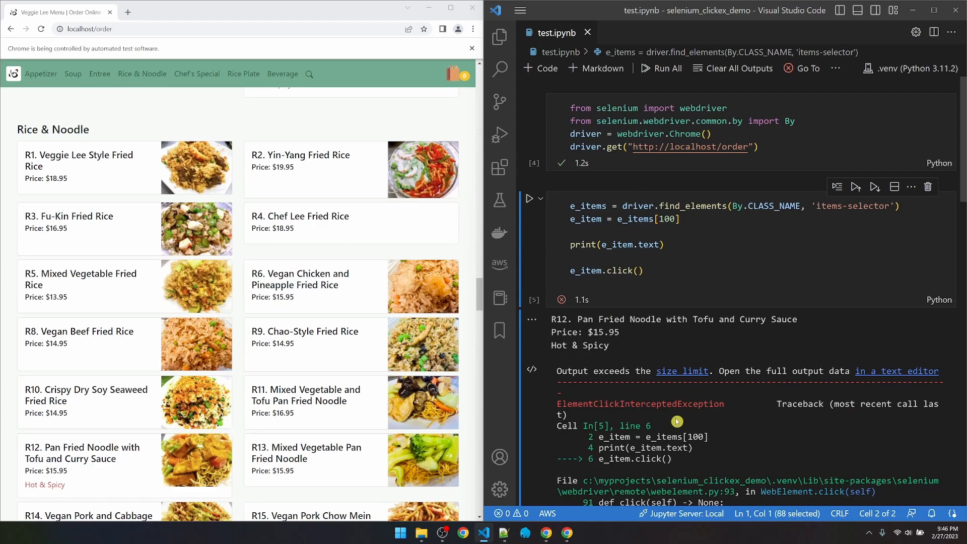
scroll(738, 399, "down", 5)
scroll(738, 399, "down", 5)
scroll(737, 399, "down", 5)
scroll(737, 399, "down", 1)
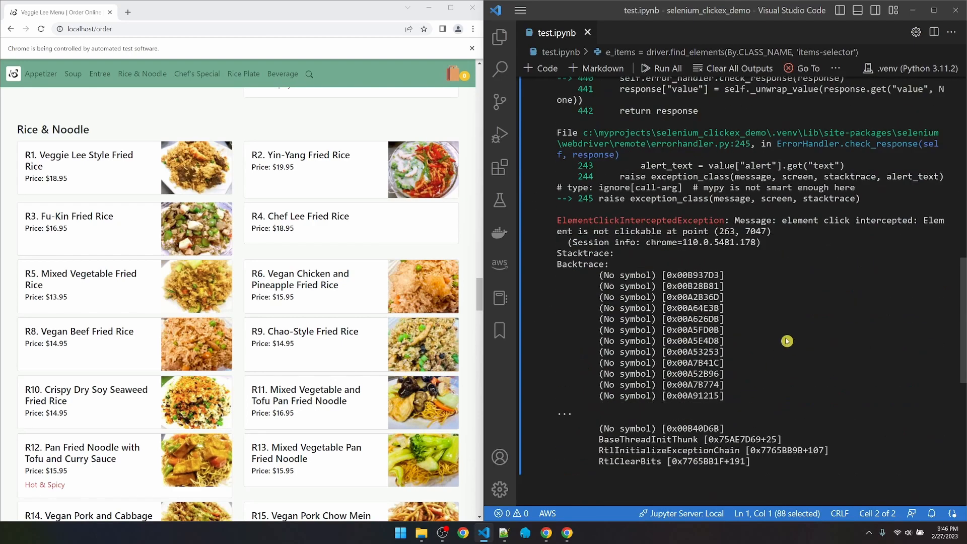
mouse_move(783, 220)
left_mouse_down()
mouse_move(845, 220)
mouse_move(811, 244)
left_mouse_up()
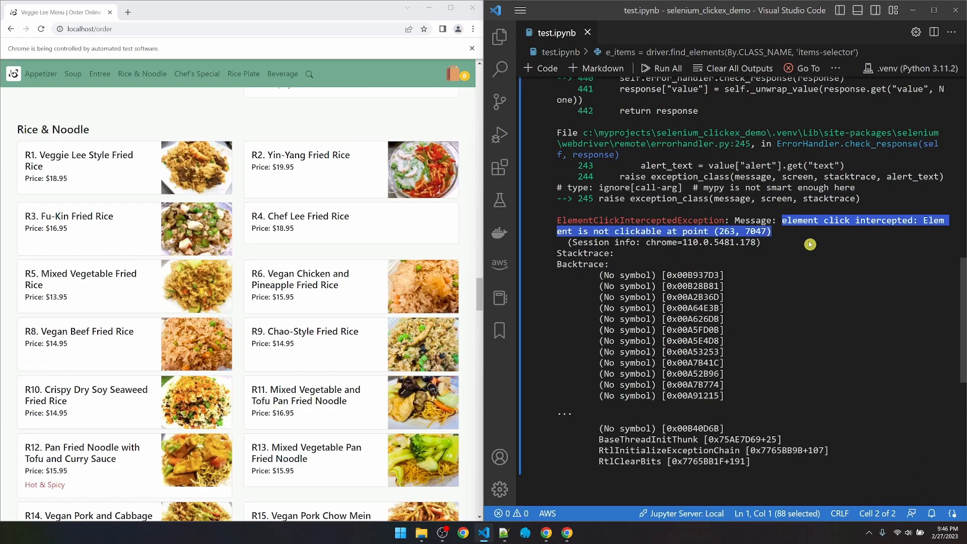
scroll(809, 241, "up", 5)
scroll(809, 241, "up", 5)
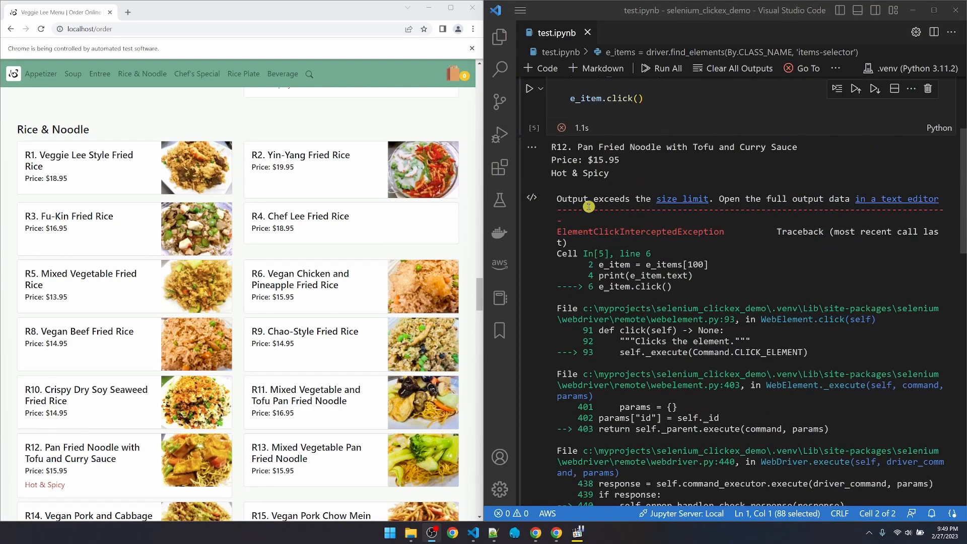
scroll(809, 241, "up", 5)
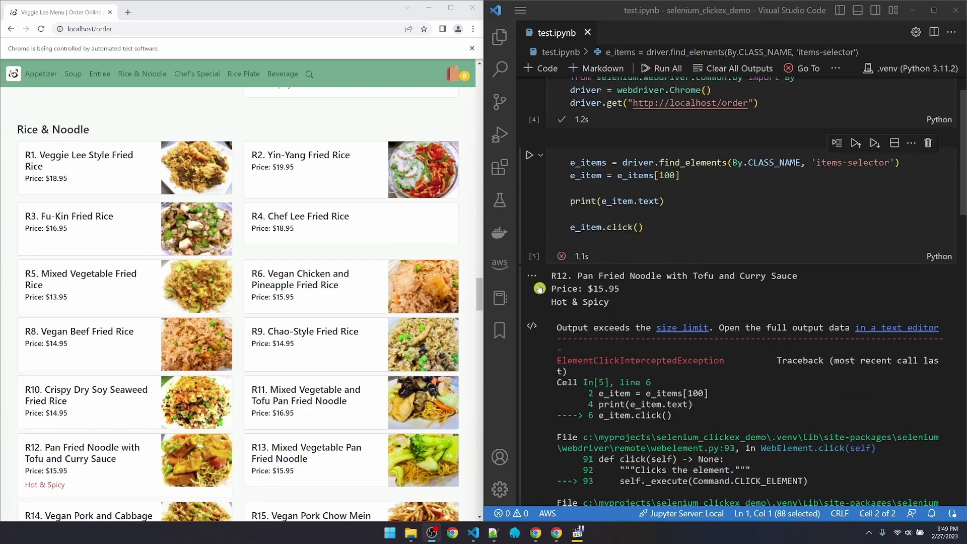
left_click(539, 288)
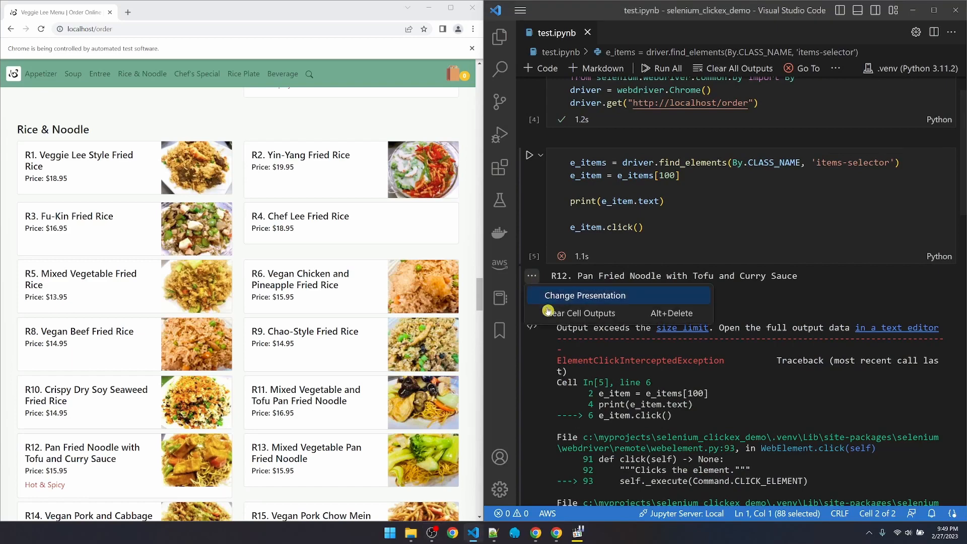
left_click(582, 301)
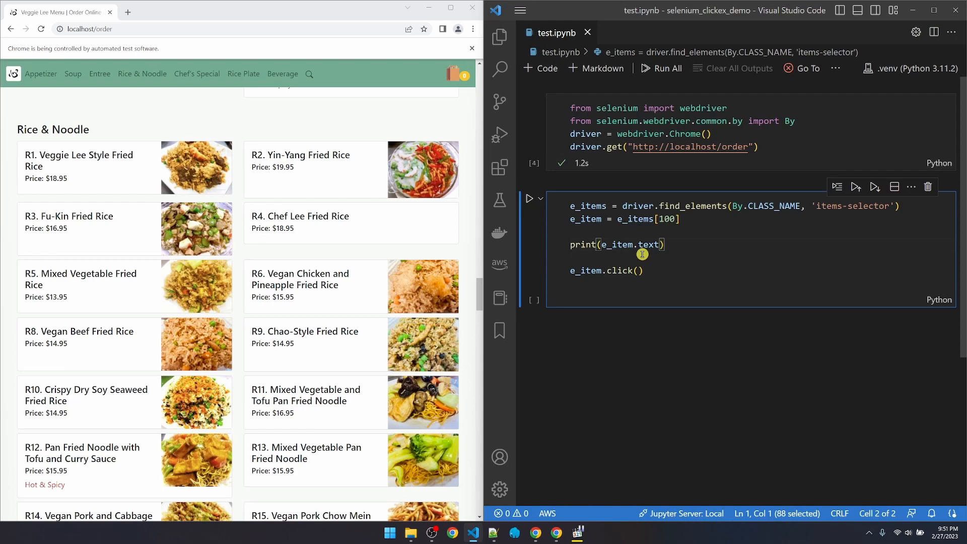
Maximize the editor and add print(e_item.get_attribute('outerHTML')) to the cell
key("Return")
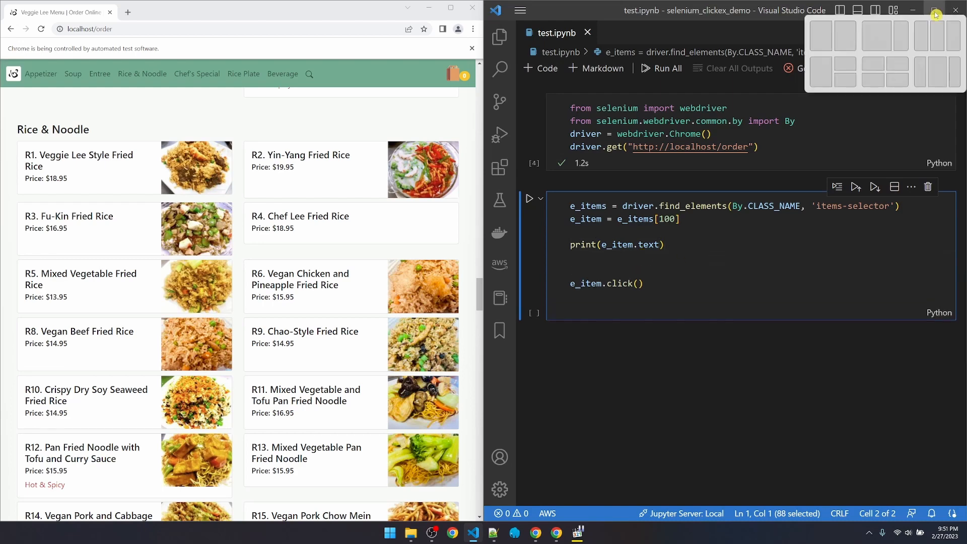
left_click(935, 14)
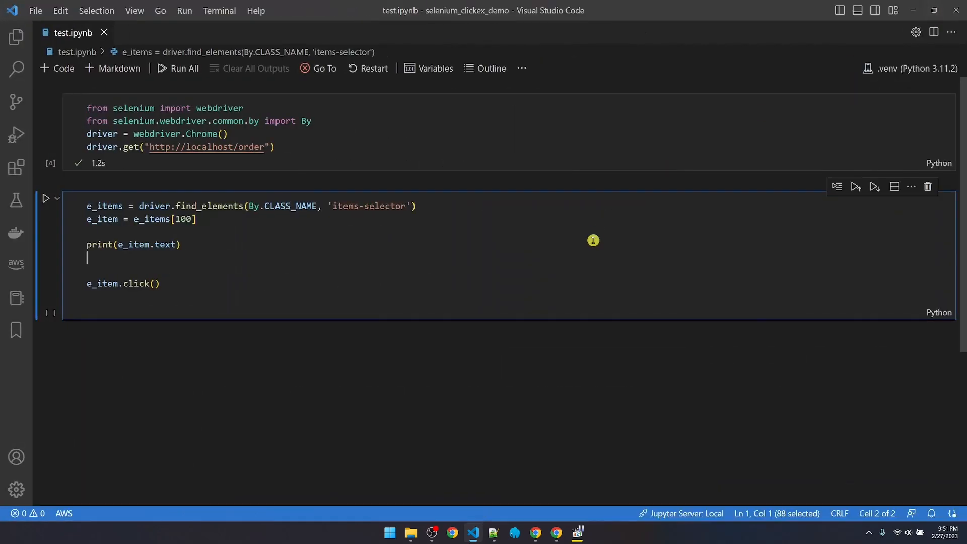
type("print(e_item.get")
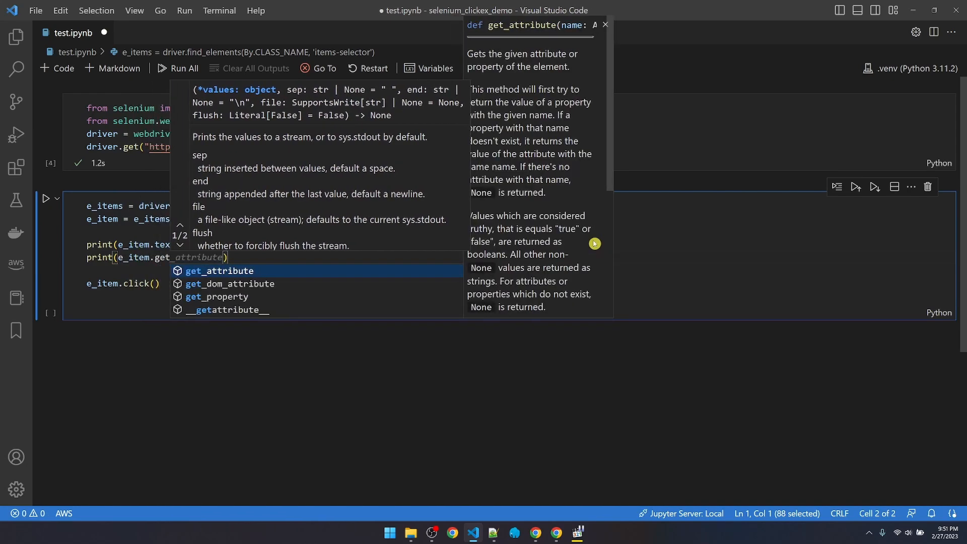
key("Tab")
type("('")
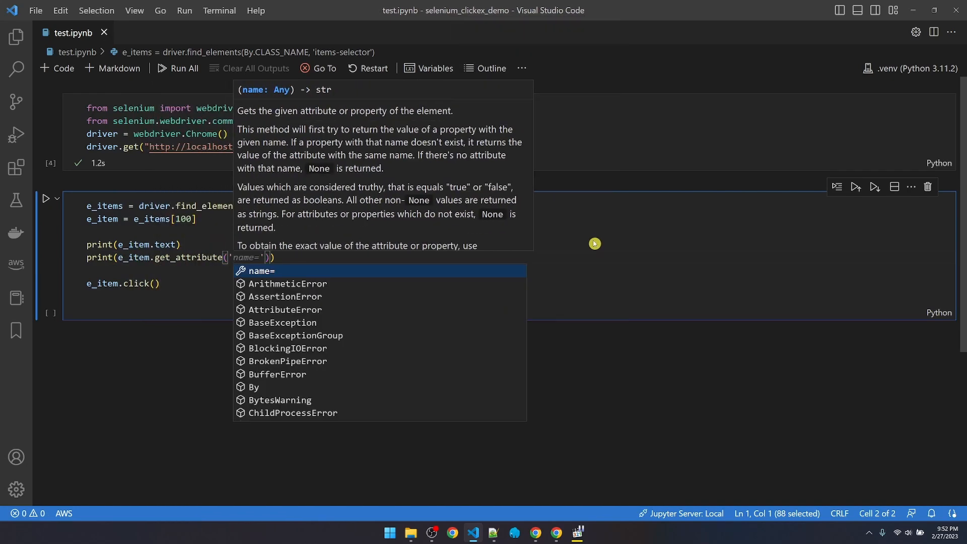
type("outerHTML")
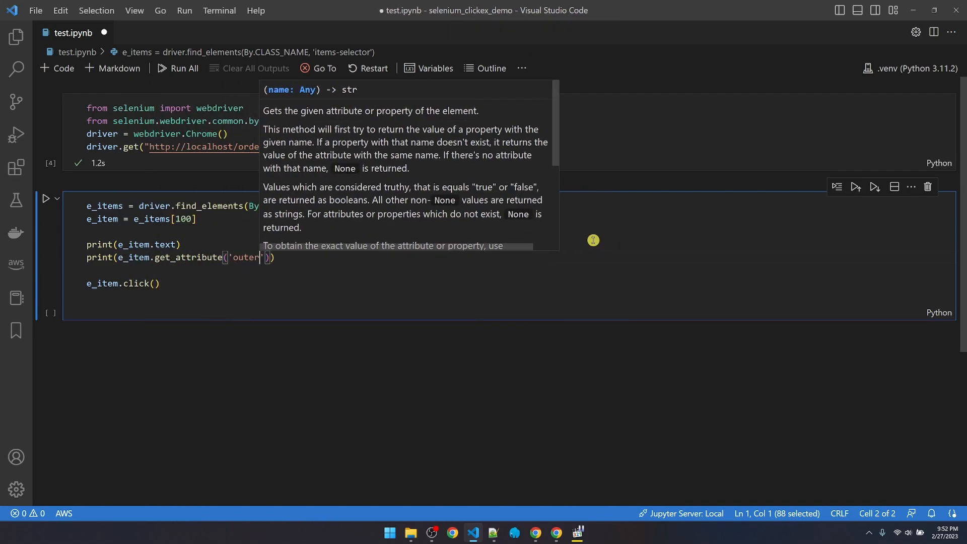
key("Down")
key("Down")
Comment out e_item.click(), run the cell to print R12's outerHTML, and save the notebook
key("ctrl+s")
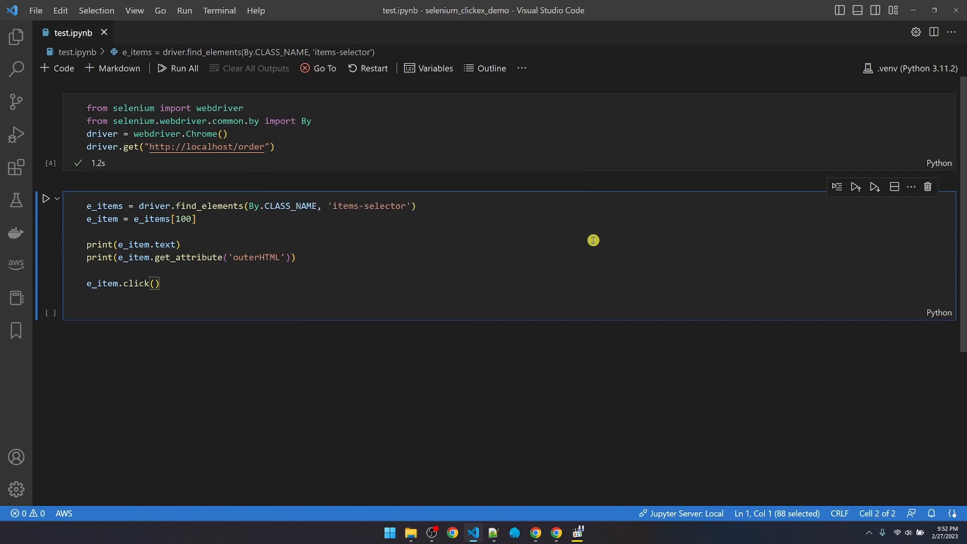
key("ctrl+slash")
key("ctrl+Return")
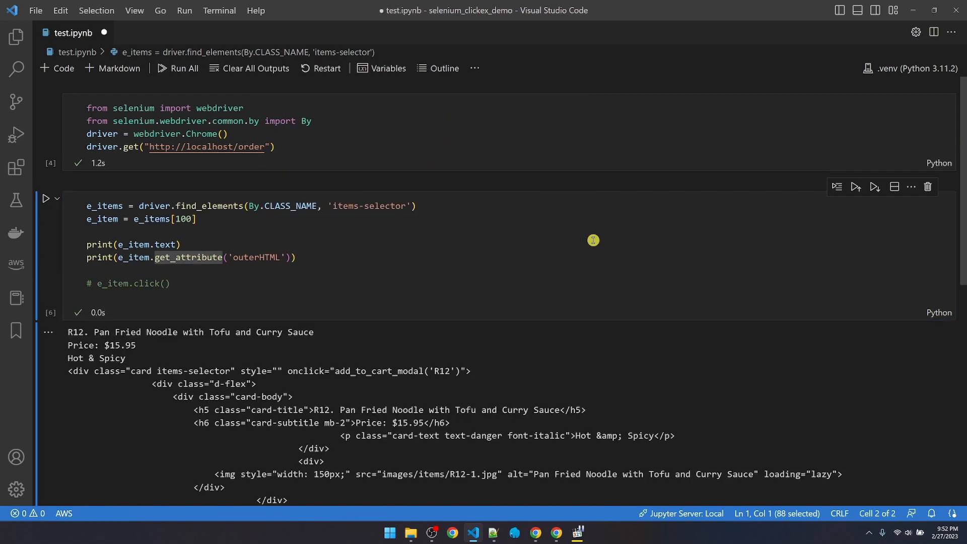
key("ctrl+s")
scroll(594, 241, "down", 1)
left_click_drag(68, 285, 256, 435)
key("ctrl+c")
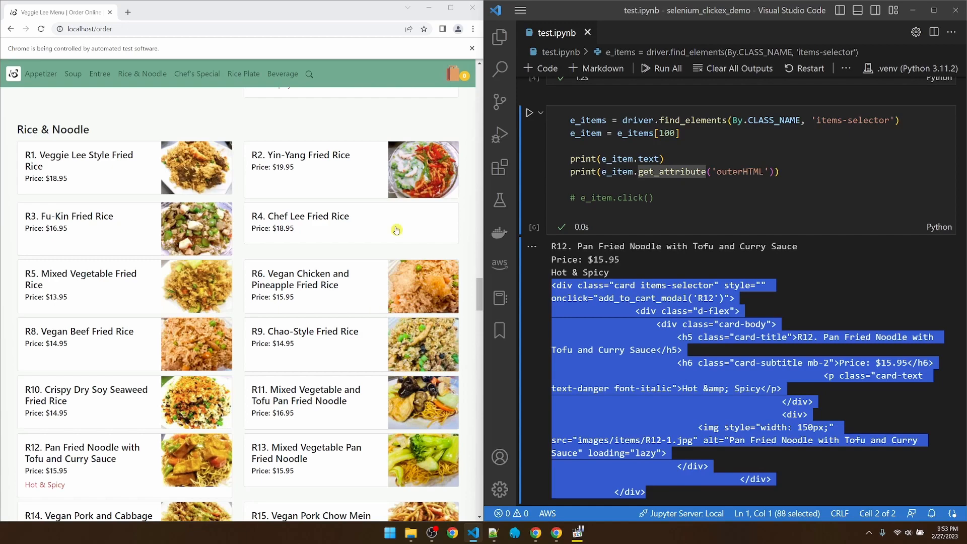
In DevTools, search the HTML for R12 and inspect the R12 card's body element
key("F12")
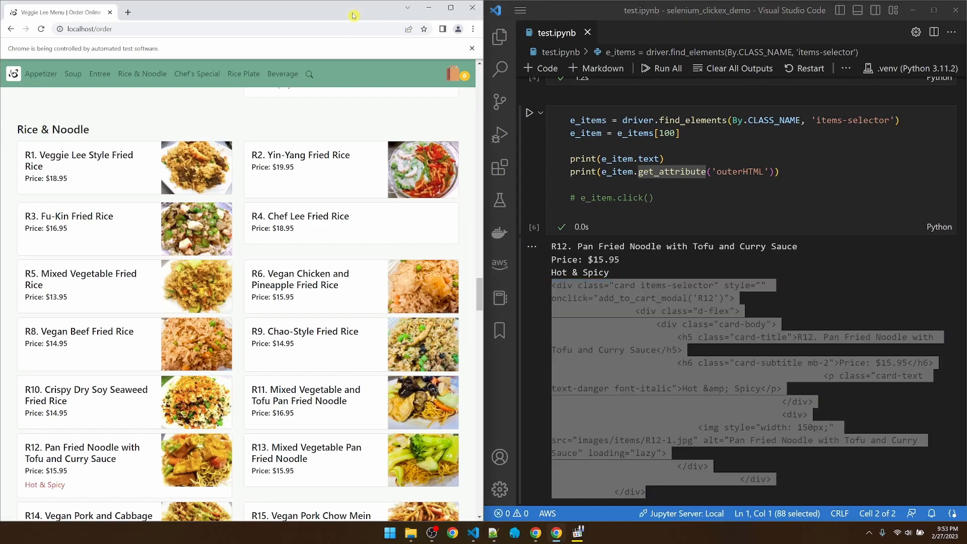
type("R12")
key("Return")
key("Return")
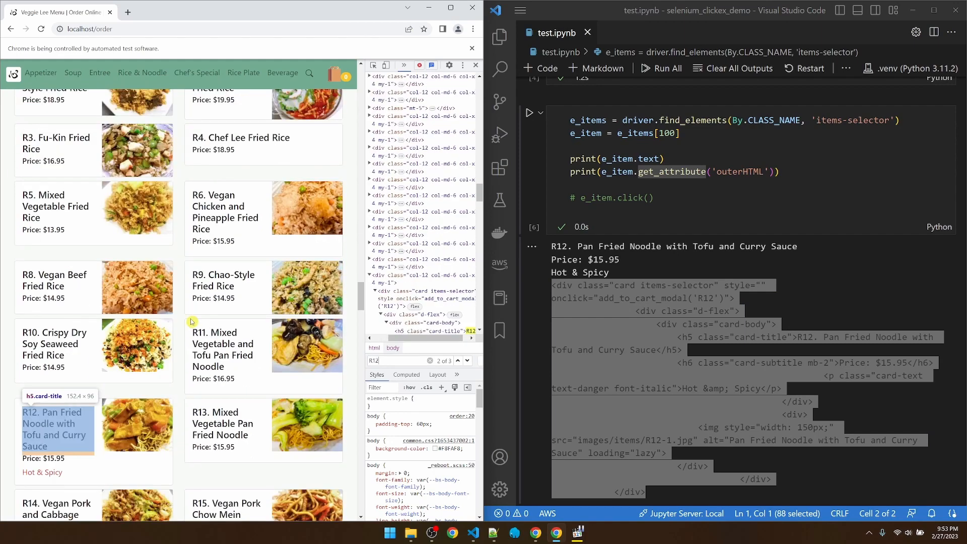
left_click(375, 68)
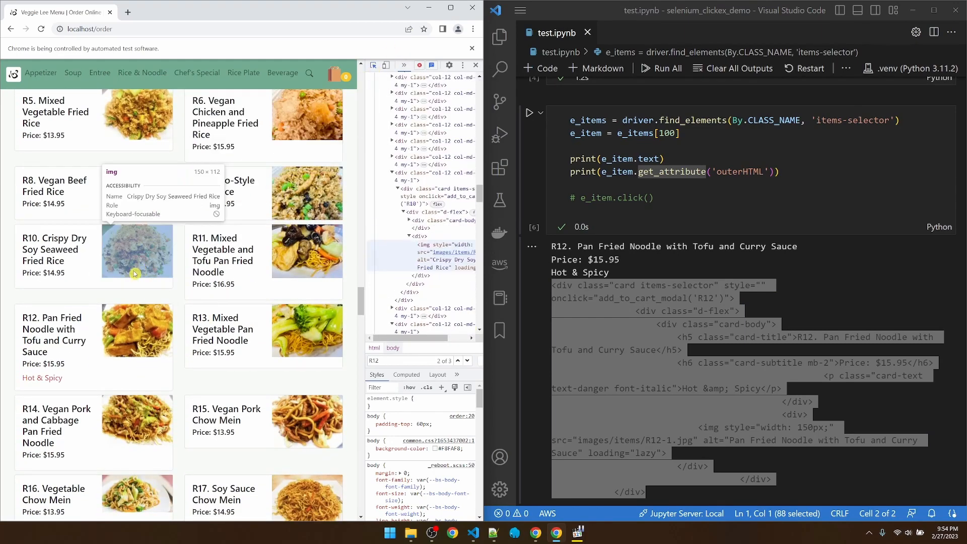
left_click(87, 309)
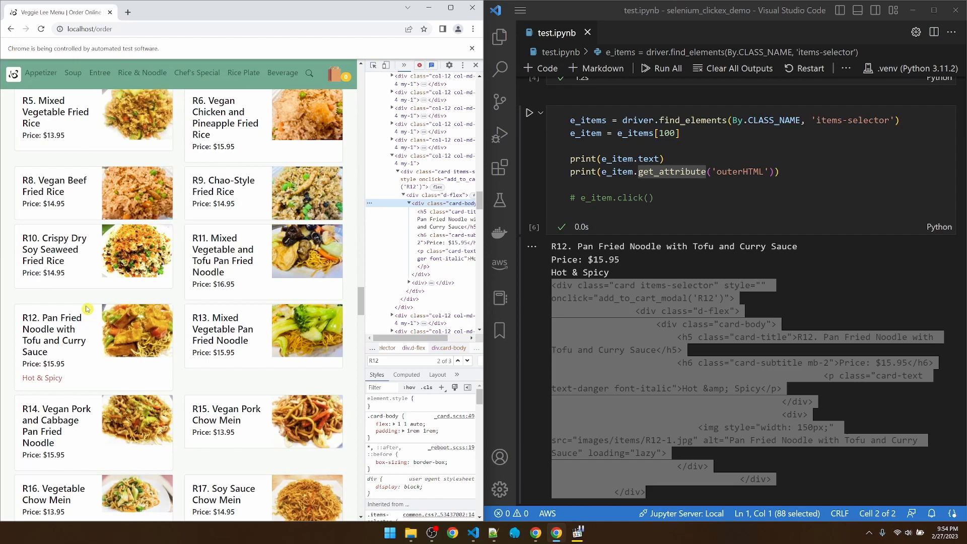
left_click_drag(366, 206, 260, 206)
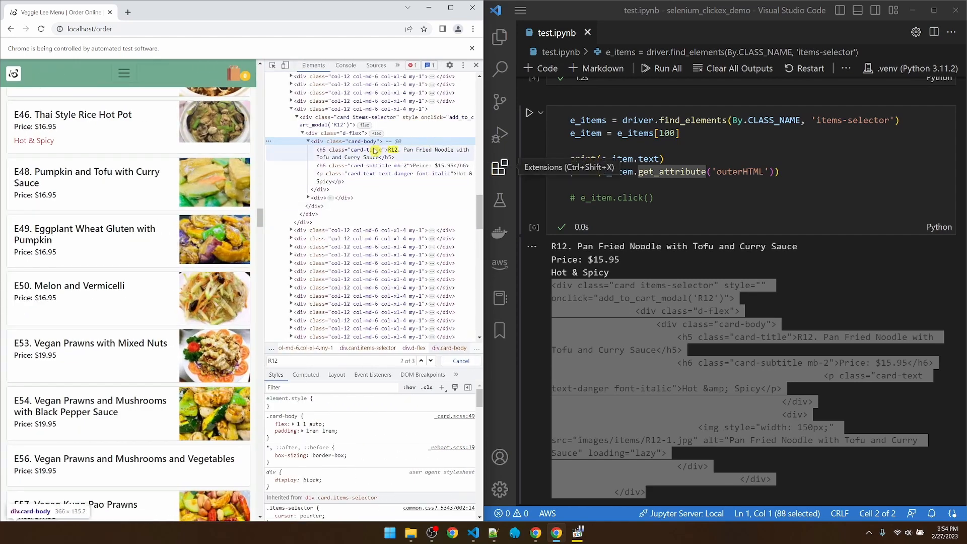
Select the R12 card container div and copy its outerHTML
left_click(325, 117)
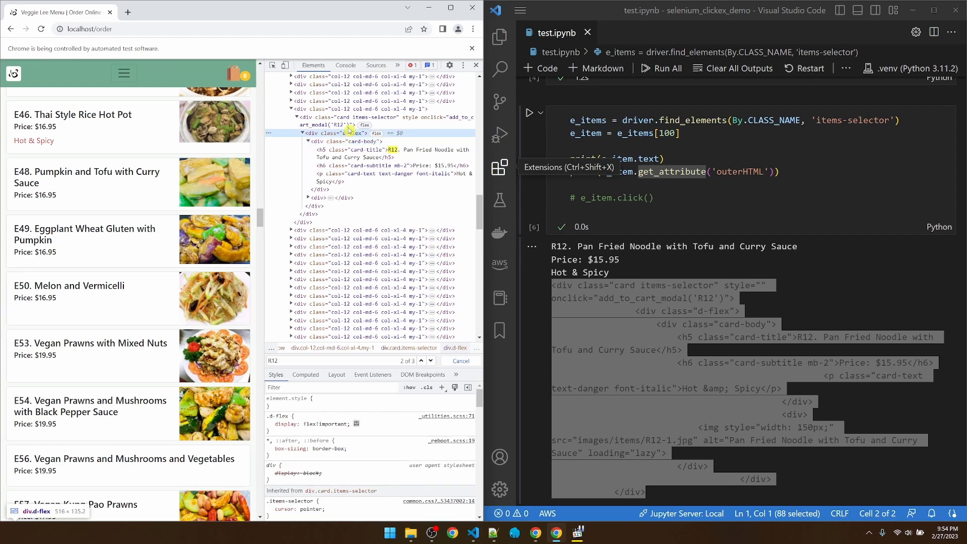
left_click_drag(261, 206, 193, 207)
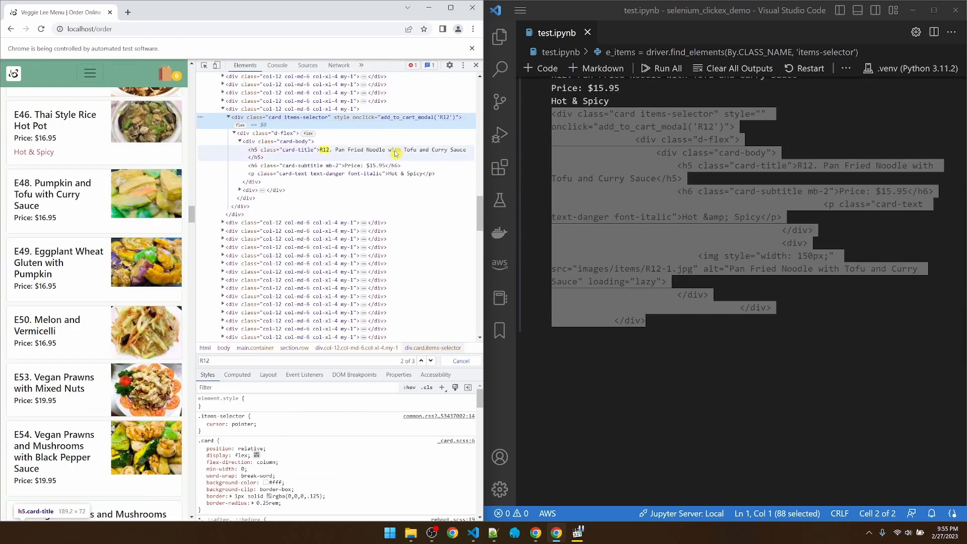
right_click(300, 119)
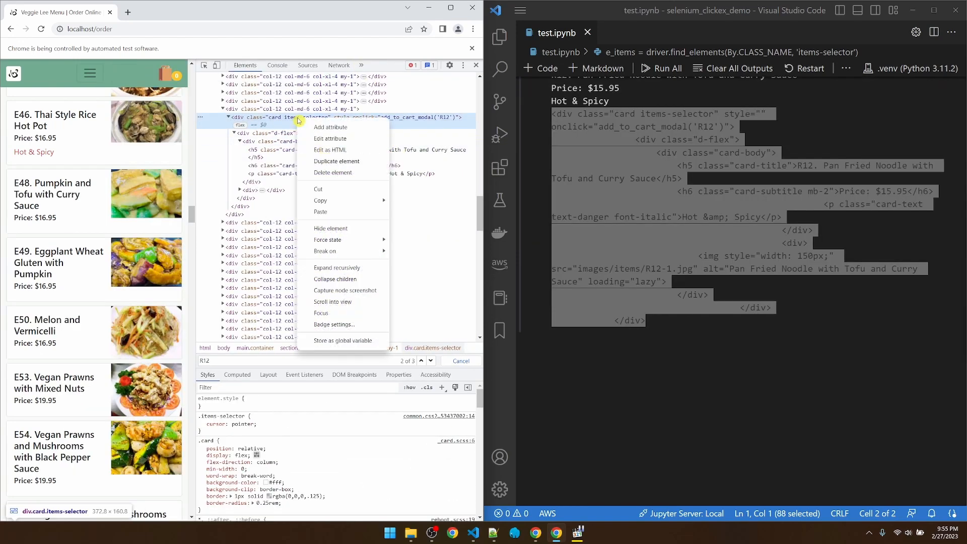
mouse_move(320, 200)
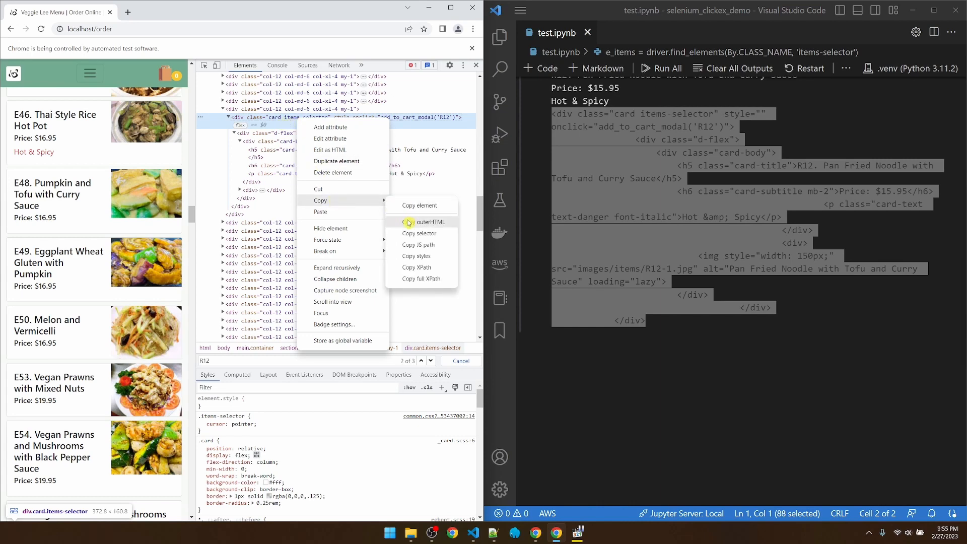
left_click(407, 224)
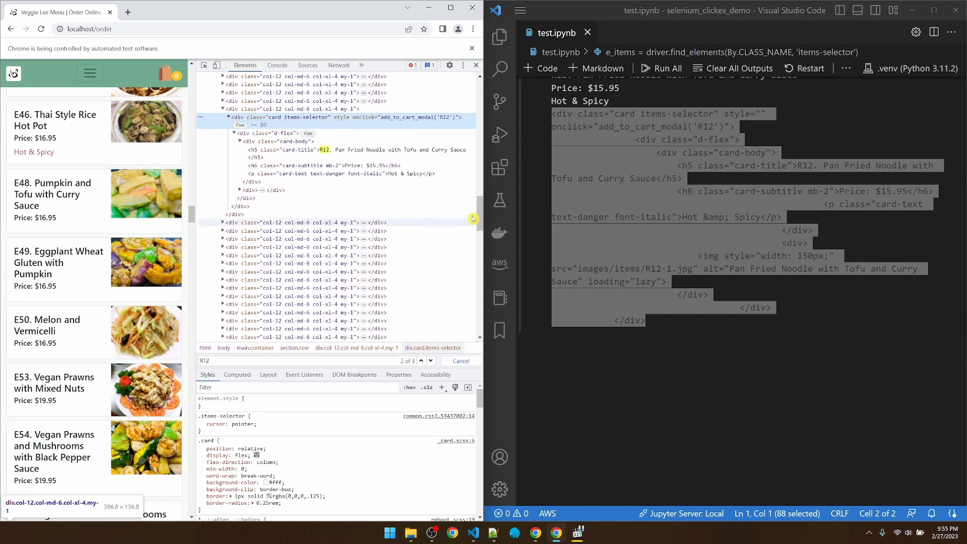
Paste the R12 card HTML into a new Notepad++ document and compare it with the notebook output
key("alt+Tab")
key("ctrl+v")
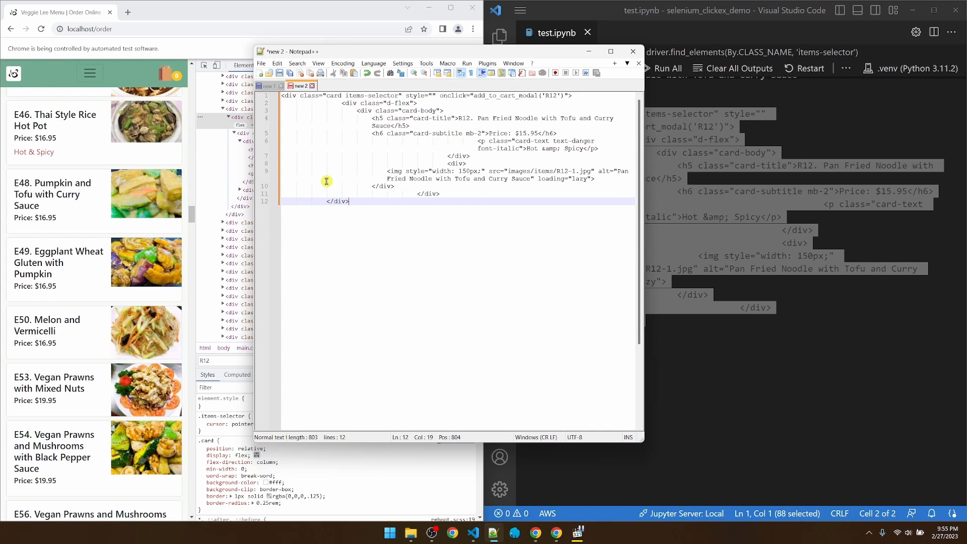
left_click(545, 213)
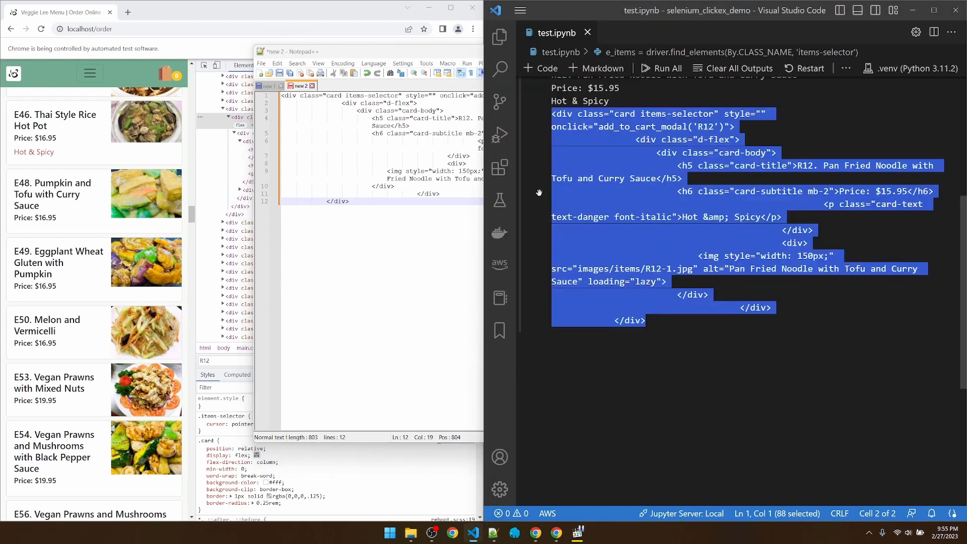
left_click(396, 257)
Paste a second copy of the card HTML below the first, then minimize Notepad++
key("Return")
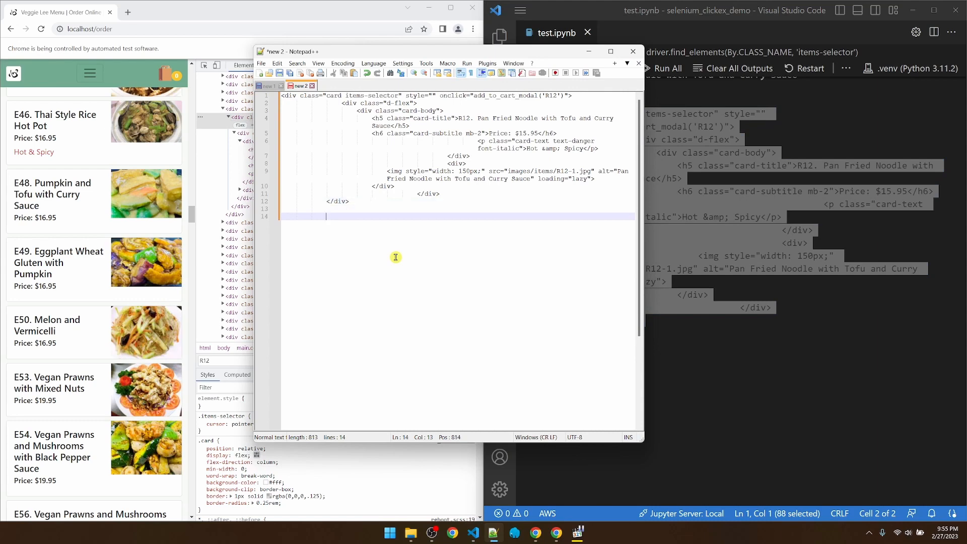
key("Return")
key("ctrl+v")
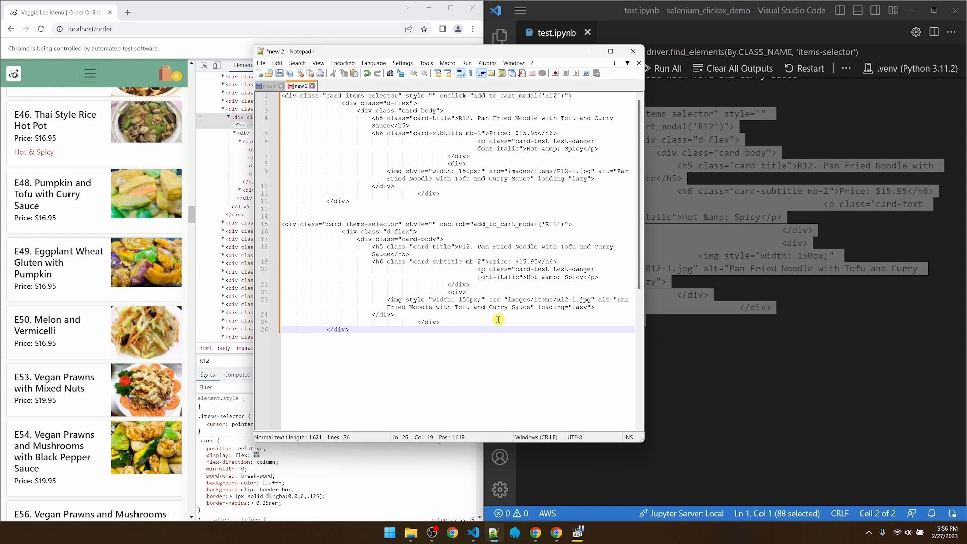
left_click(589, 51)
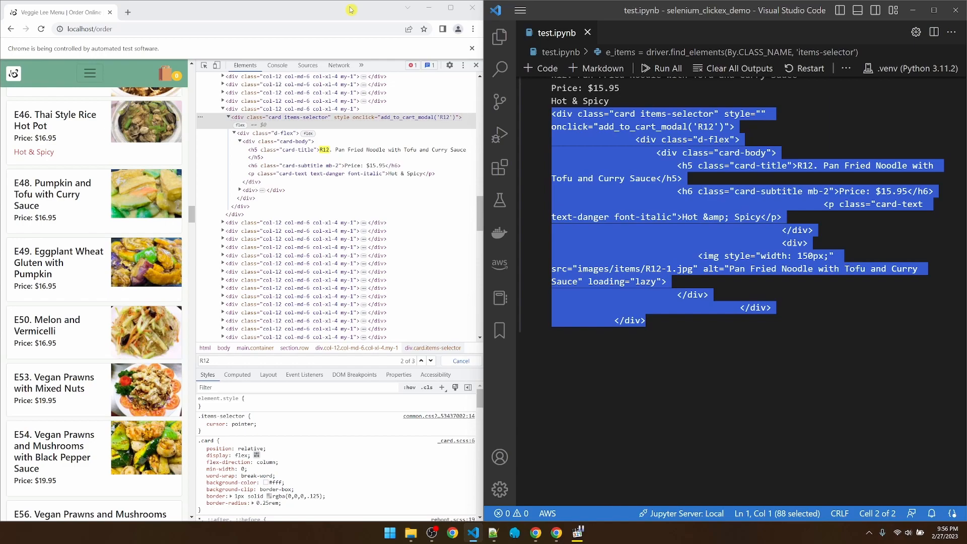
Maximize Chrome and repeatedly open and close the R12 card's order pop-up to confirm it works
mouse_move(350, 10)
left_mouse_down()
mouse_move(330, 15)
mouse_move(331, 0)
left_mouse_up()
scroll(388, 291, "up", 10)
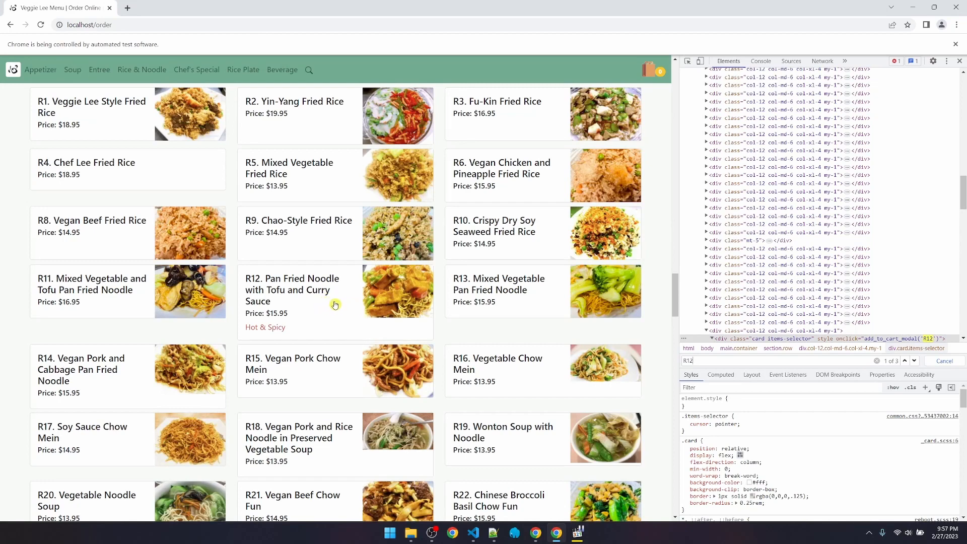
left_click(334, 304)
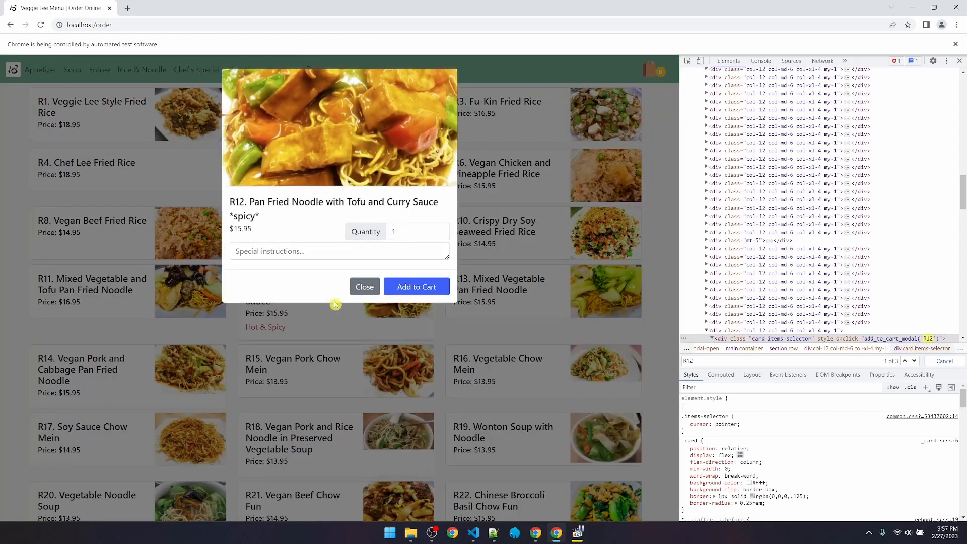
left_click(365, 287)
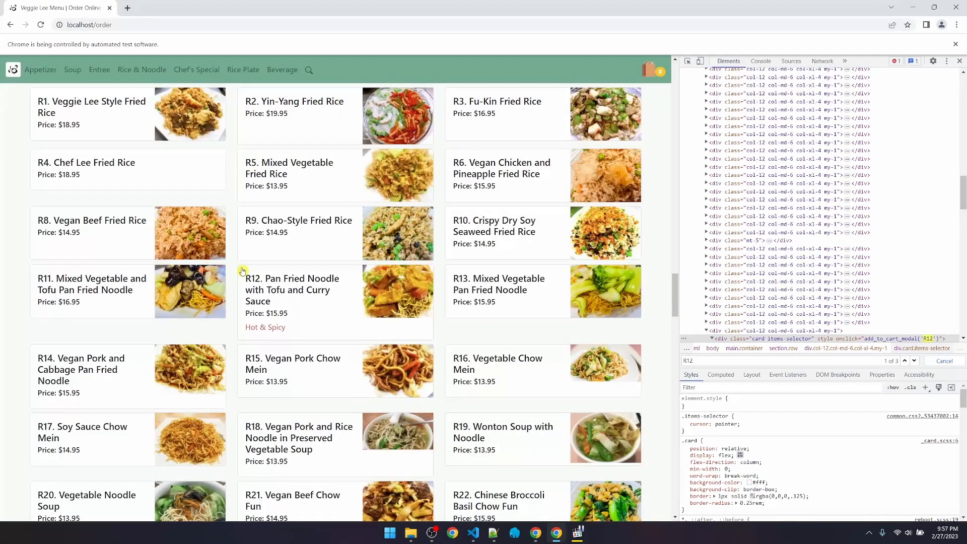
left_click(242, 271)
left_click(364, 286)
left_click(431, 304)
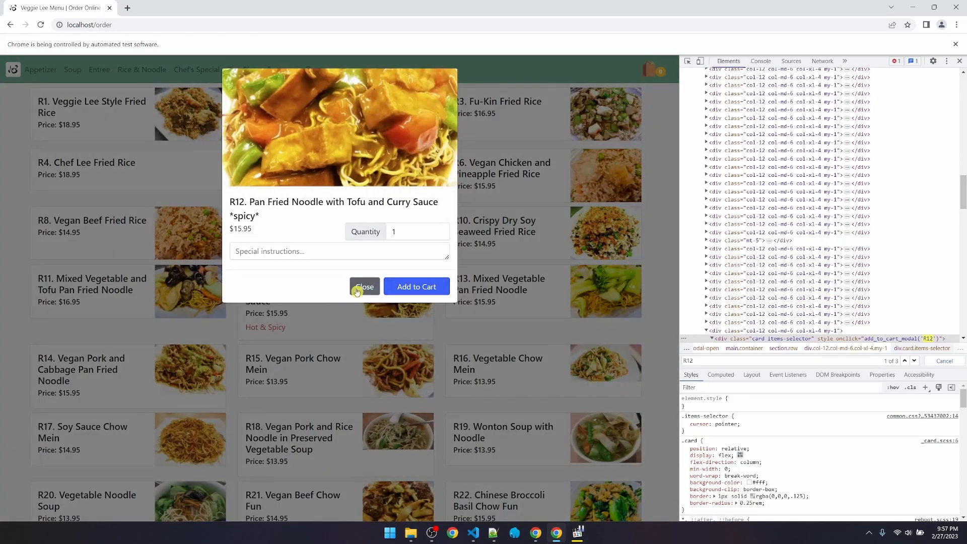
left_click(357, 290)
left_click(245, 302)
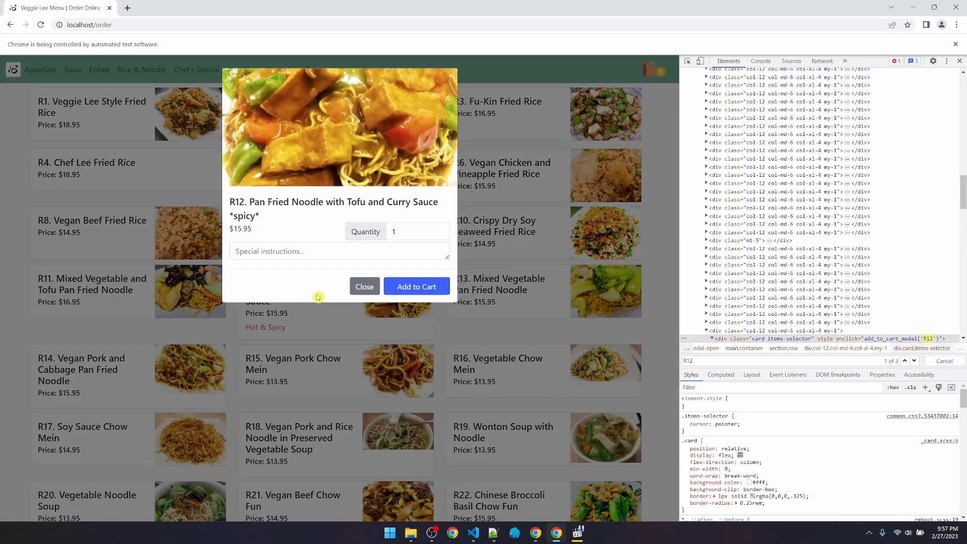
left_click(364, 286)
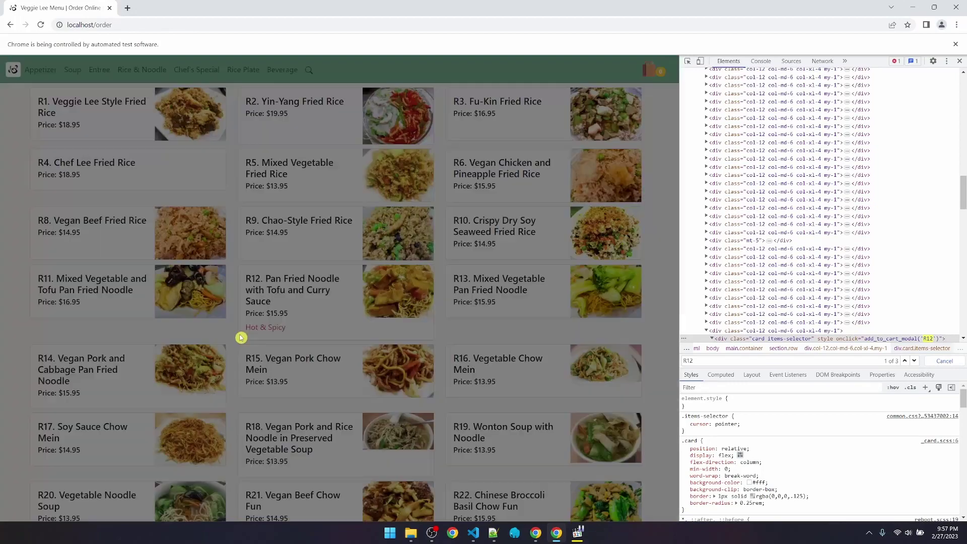
left_click(241, 333)
left_click(364, 287)
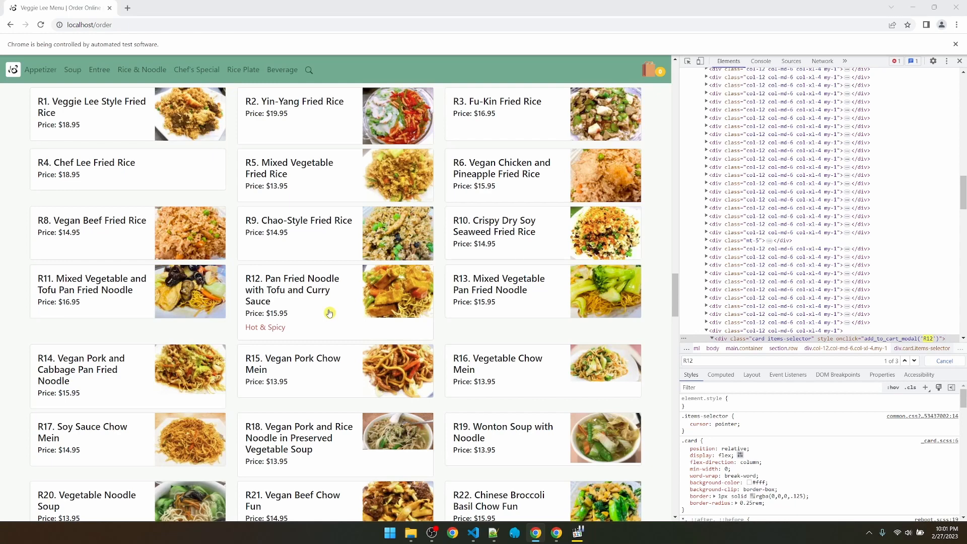
Load selenium-python.readthedocs.io/waits.html in a new tab and highlight the WebDriverWait presence_of_element_located example
left_click(128, 8)
type("selenium-python.readthedocs.io/waits.html")
key("Return")
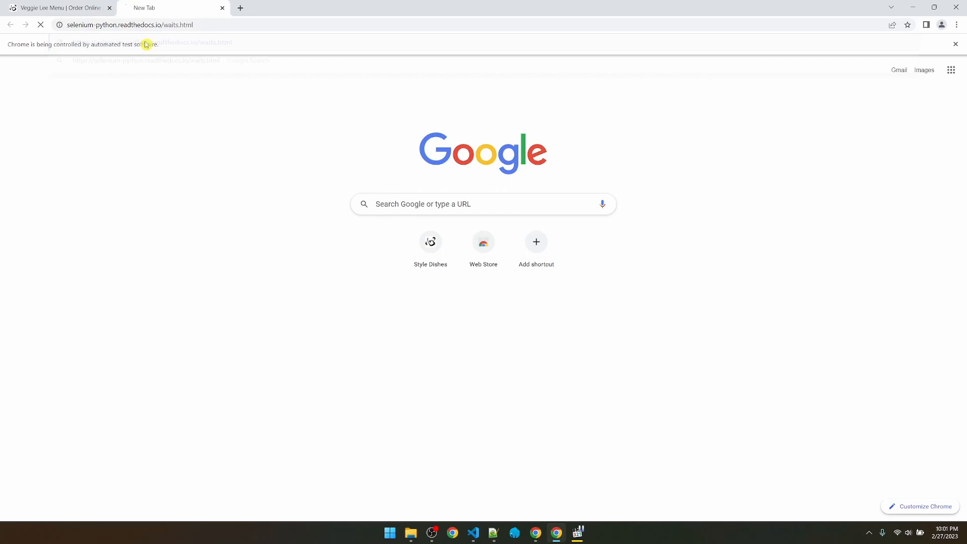
left_click_drag(406, 402, 412, 421)
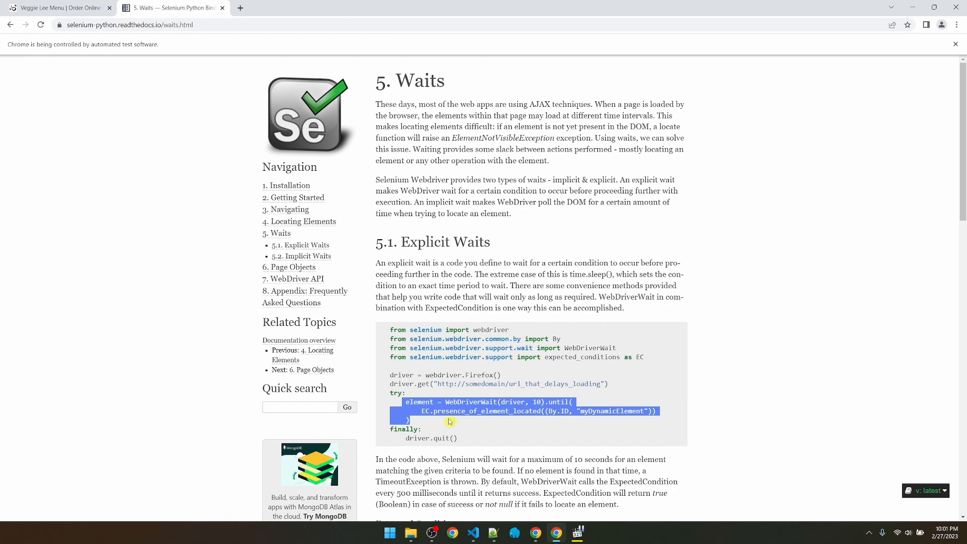
double_click(488, 411)
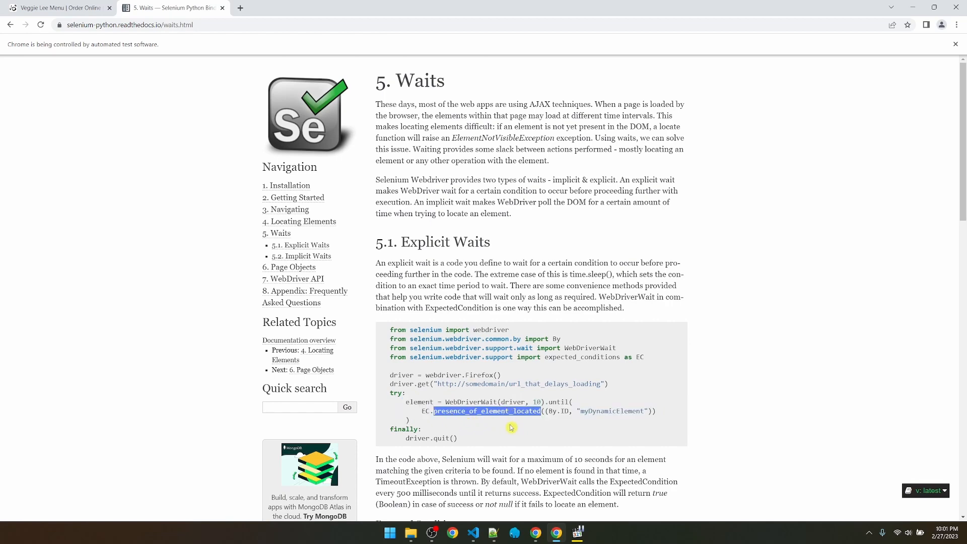
scroll(509, 423, "down", 5)
scroll(508, 424, "down", 1)
In the Expected Conditions list, highlight visibility_of_element_located and then element_to_be_clickable
double_click(424, 299)
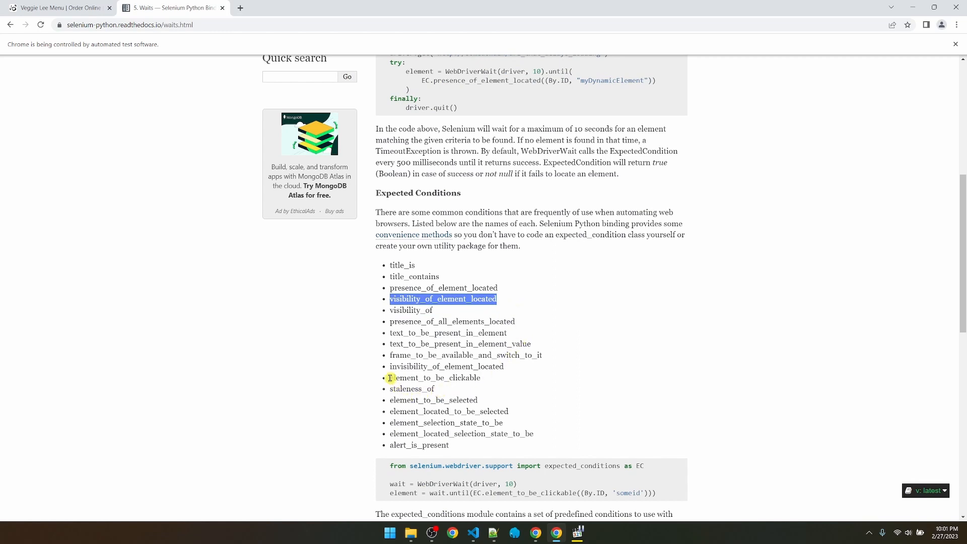
left_click_drag(390, 377, 493, 385)
left_click(130, 120)
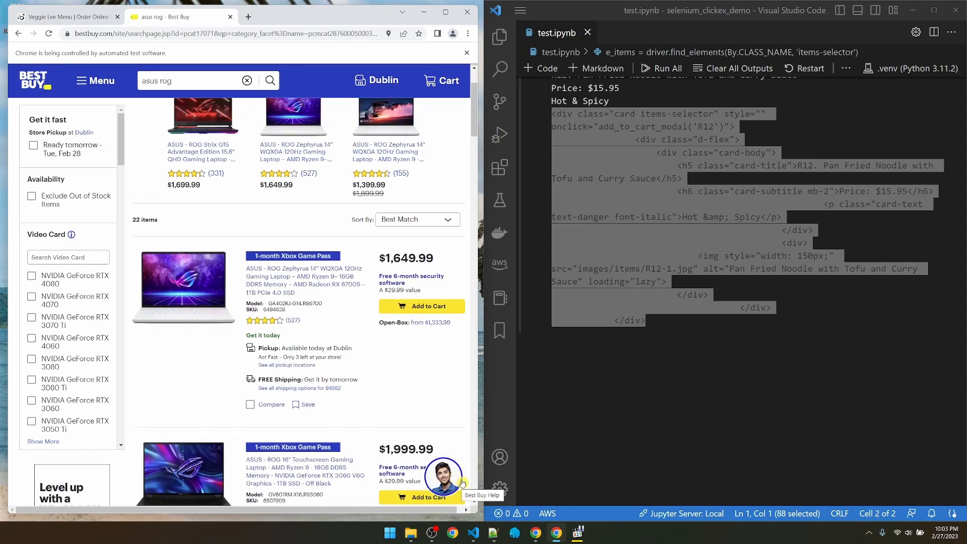
left_click_drag(474, 109, 474, 116)
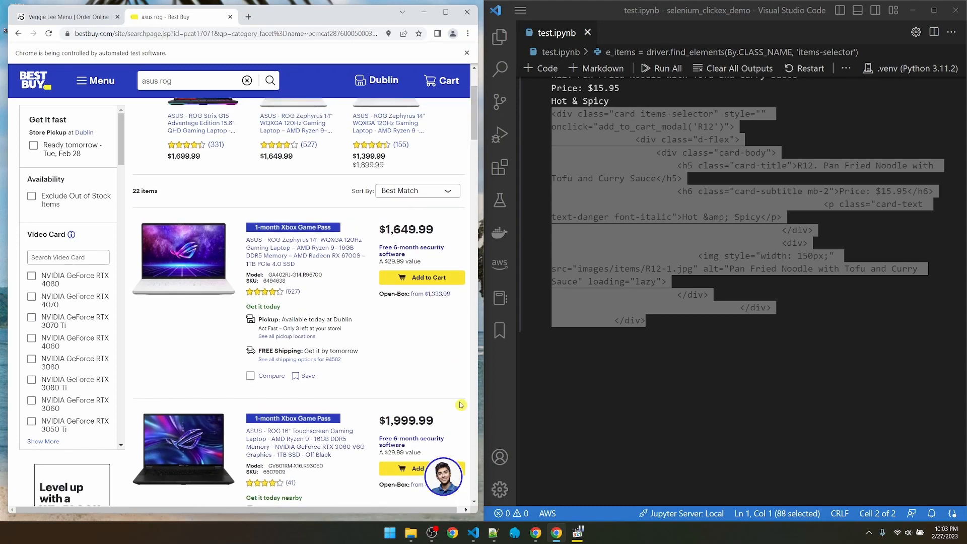
Resize the Chrome window showing the Best Buy asus rog search results
mouse_move(481, 405)
left_mouse_down()
mouse_move(463, 408)
mouse_move(907, 409)
left_mouse_up()
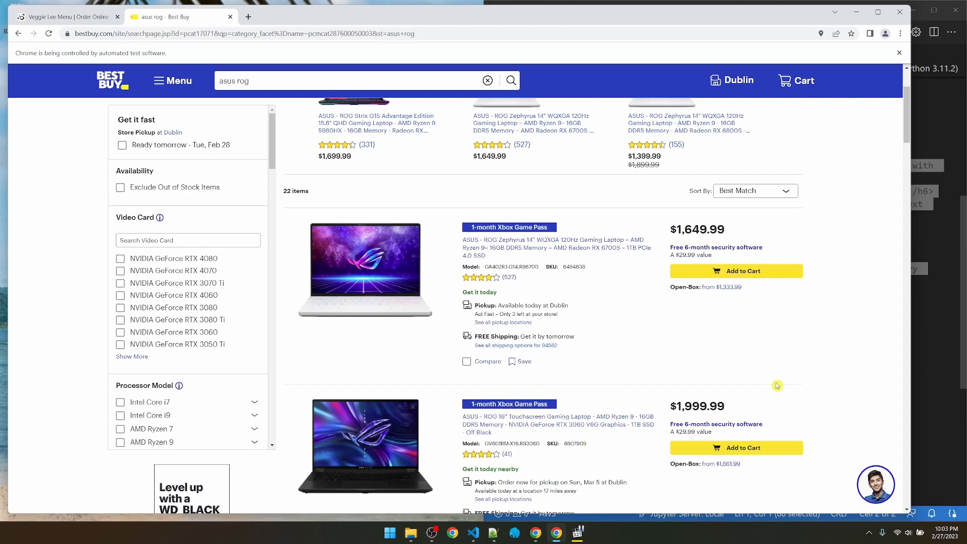
Inspect the Best Buy help chat beacon and delete its div.shop-blue-assist element from the page
key("F12")
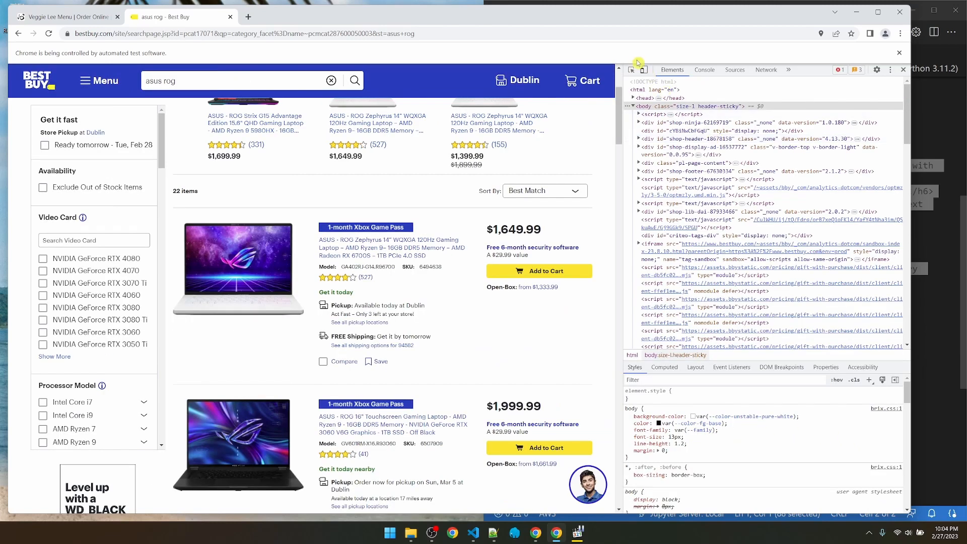
left_click(630, 71)
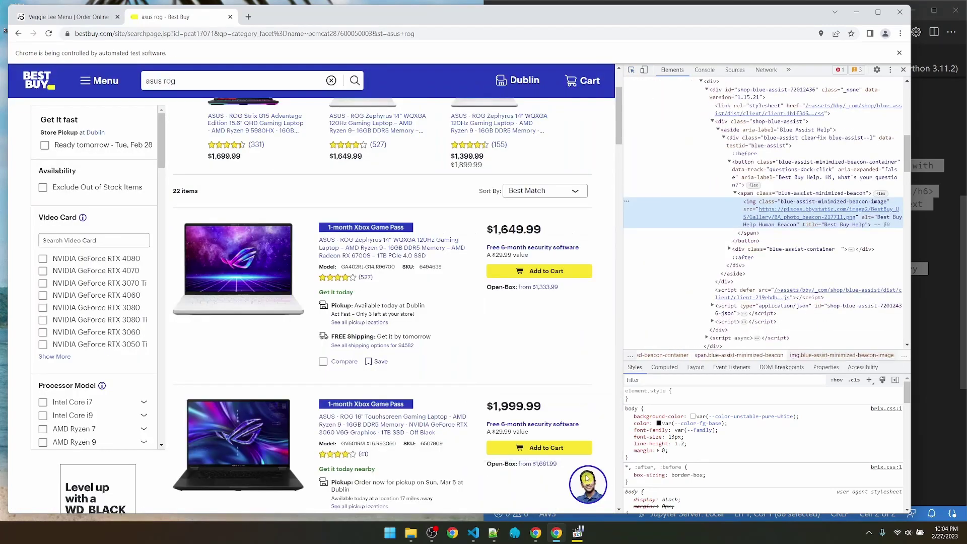
left_click(588, 478)
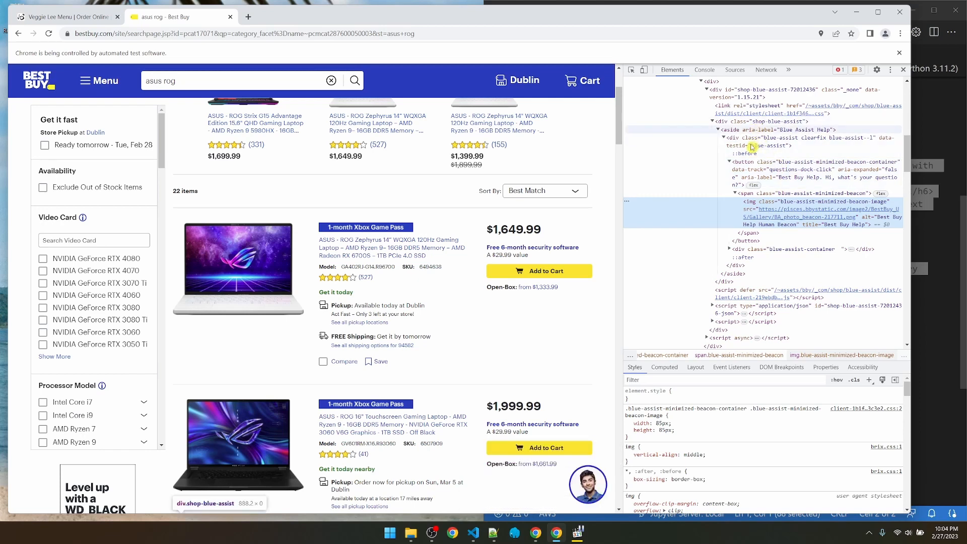
left_click(751, 127)
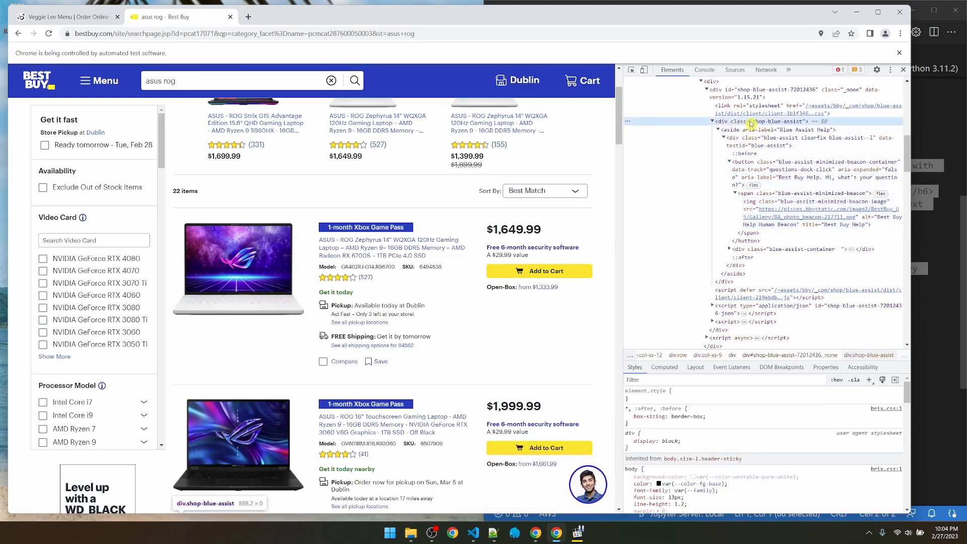
right_click(751, 126)
left_click(790, 176)
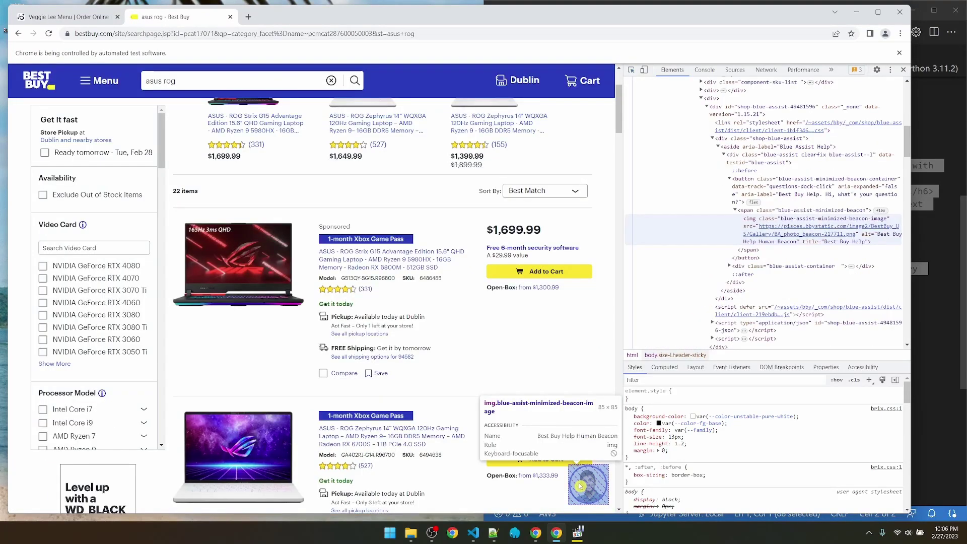
Re-inspect the chat beacon, grab the shop-blue-assist class name, and clear the Console
left_click(600, 481)
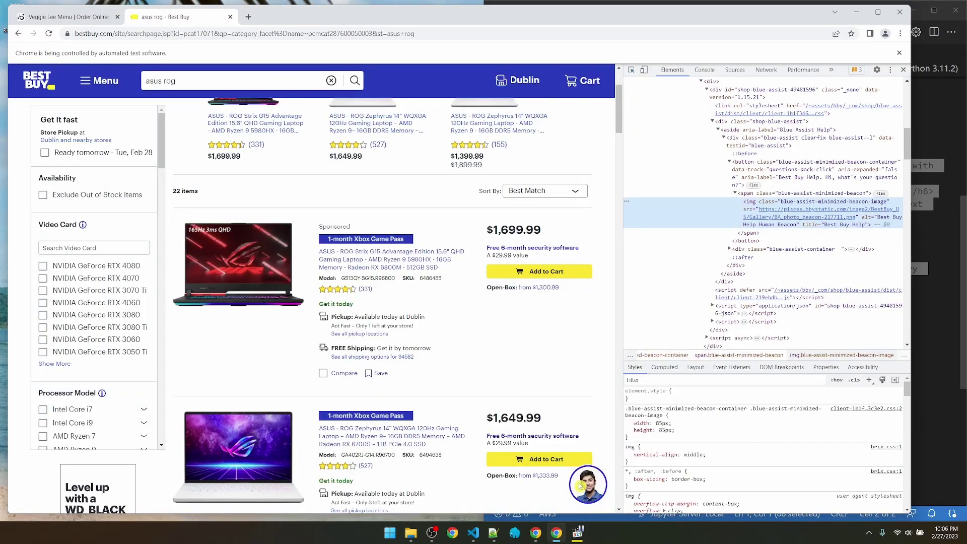
left_click(772, 122)
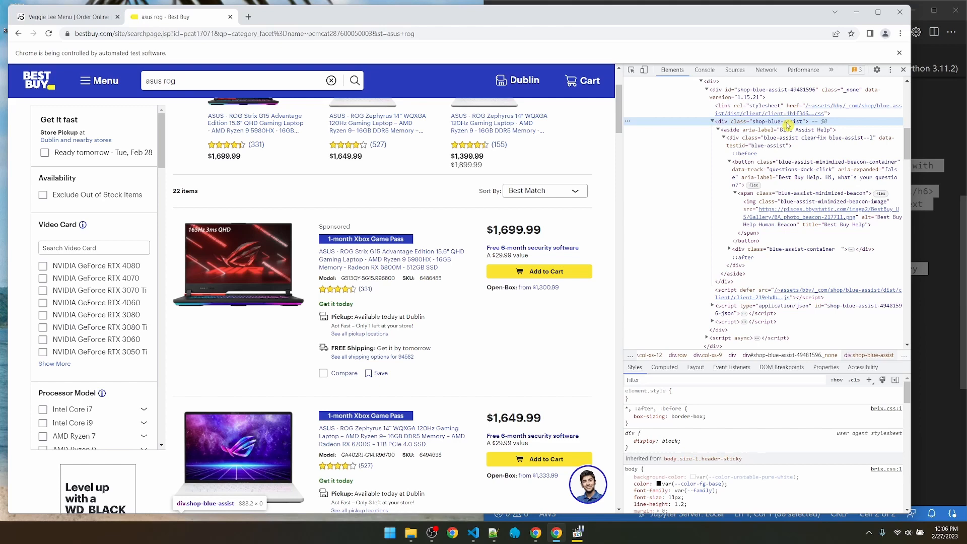
double_click(778, 122)
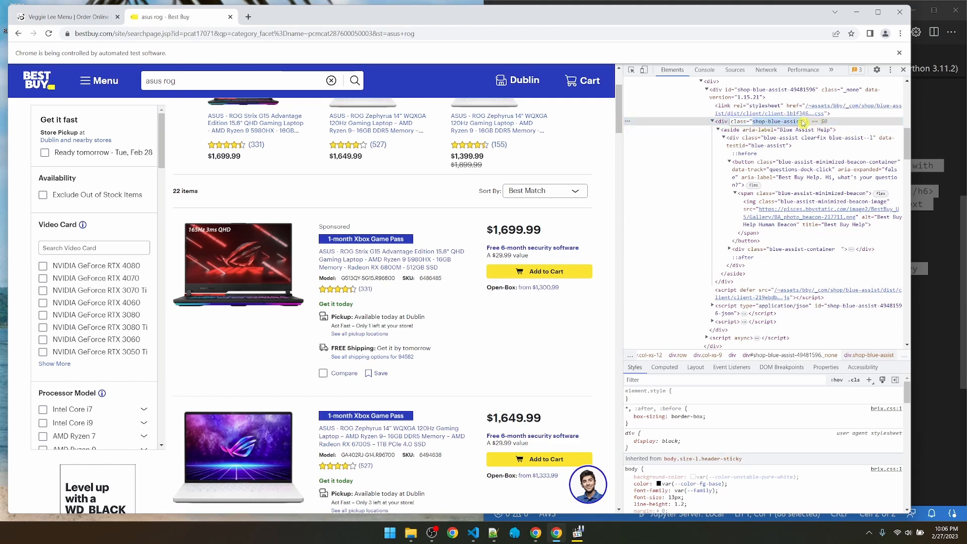
left_click(705, 70)
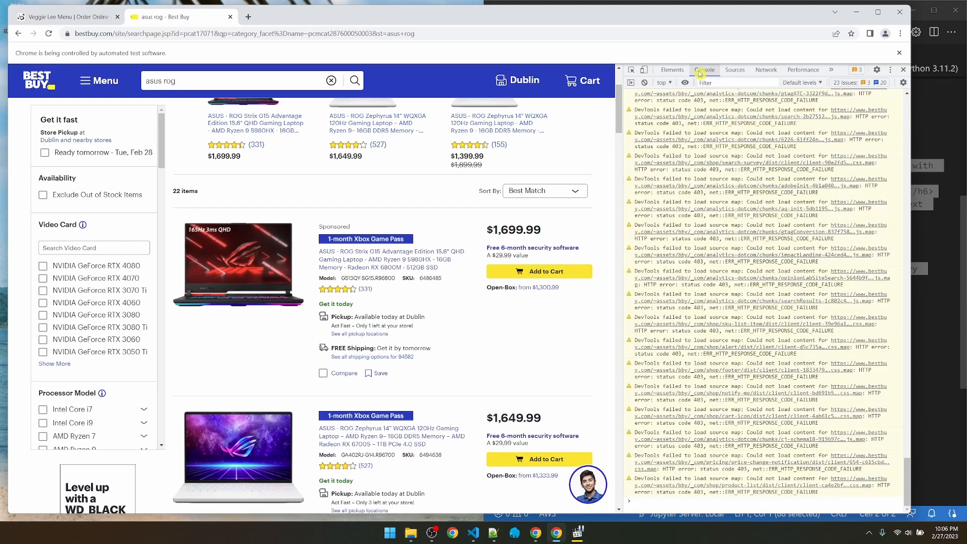
left_click(644, 82)
type("do")
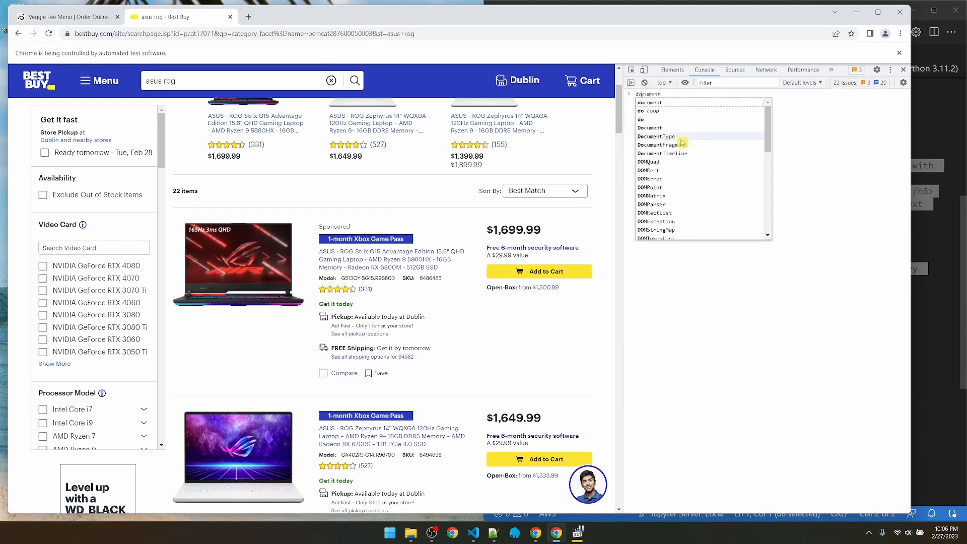
type("cument")
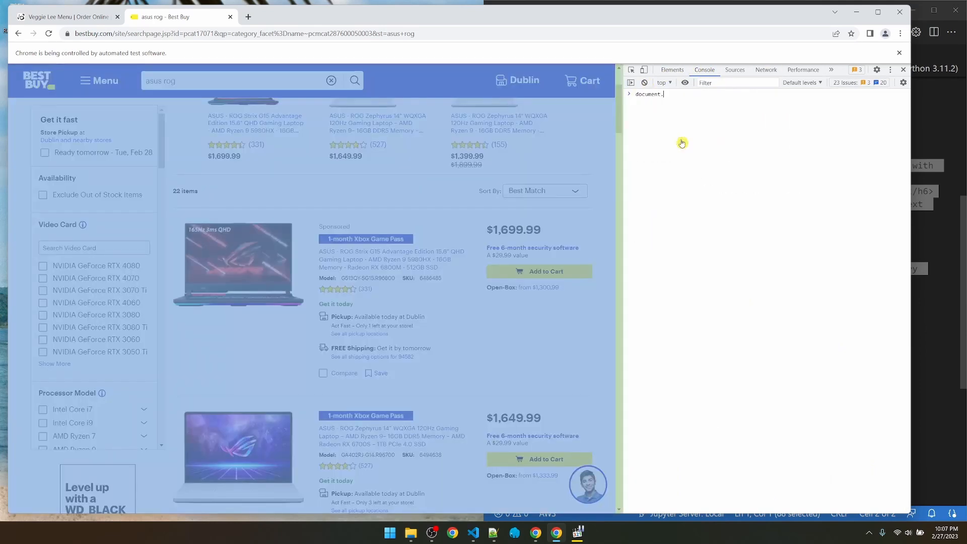
type(".getele")
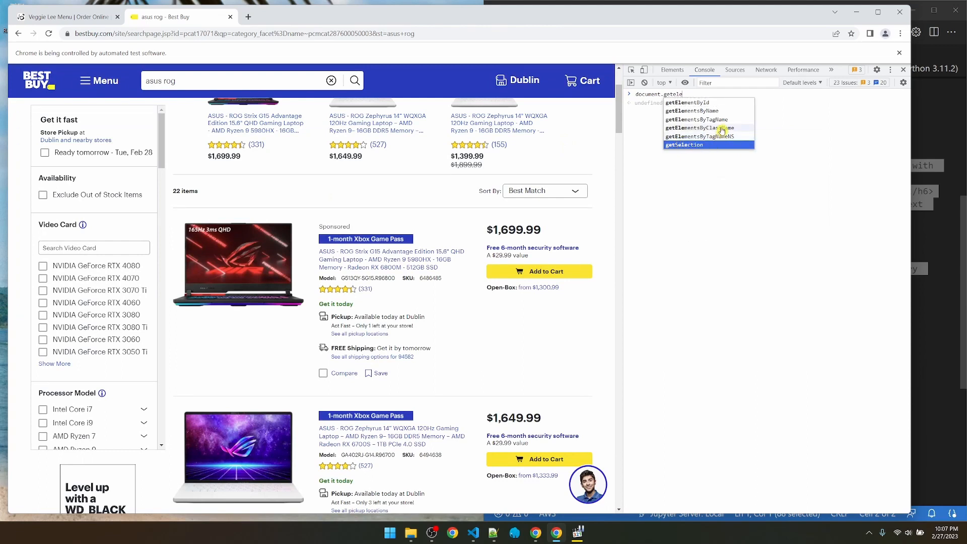
Run document.getElementsByClassName('shop-blue-assist') and then [0] to inspect the returned div
left_click(700, 128)
type("('shop-blue-assist'")
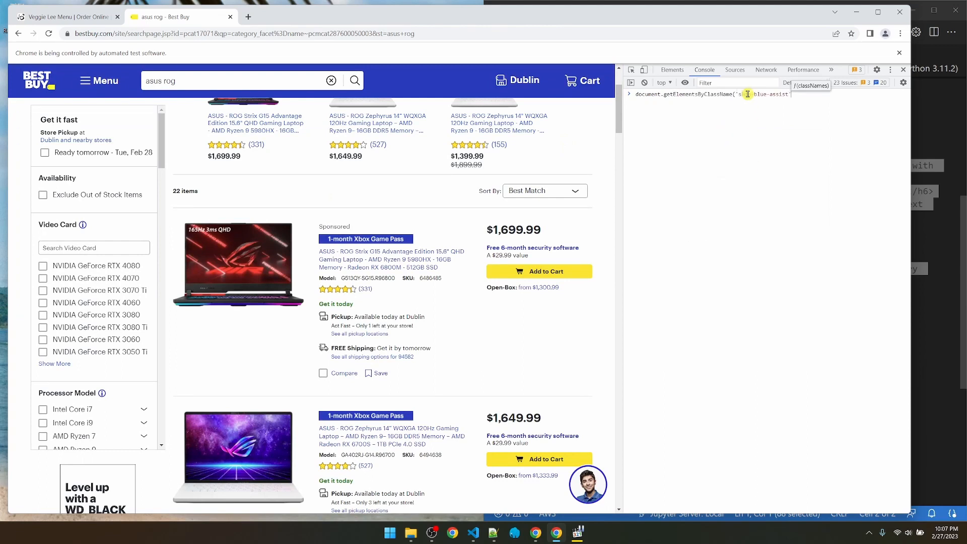
type(")")
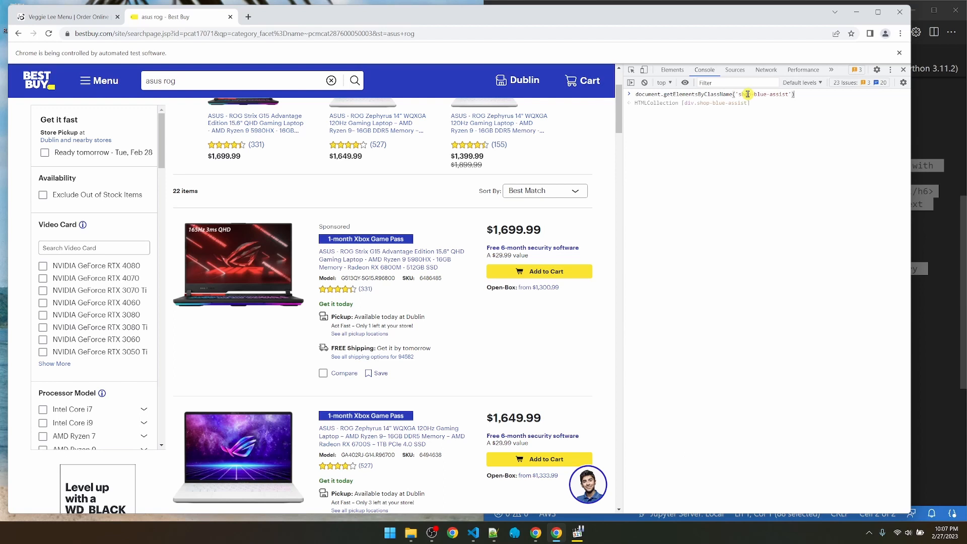
key("Tab")
key("Return")
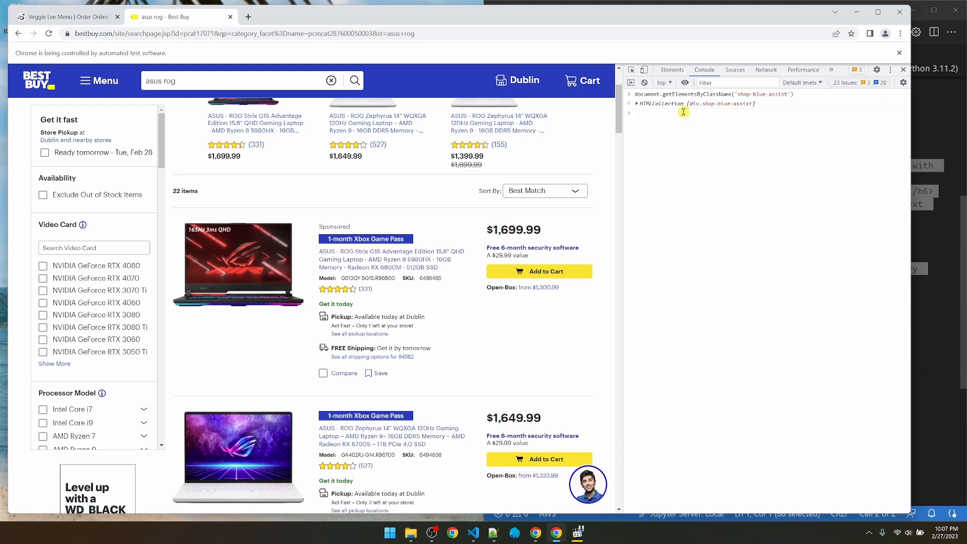
key("Up")
type("[0]")
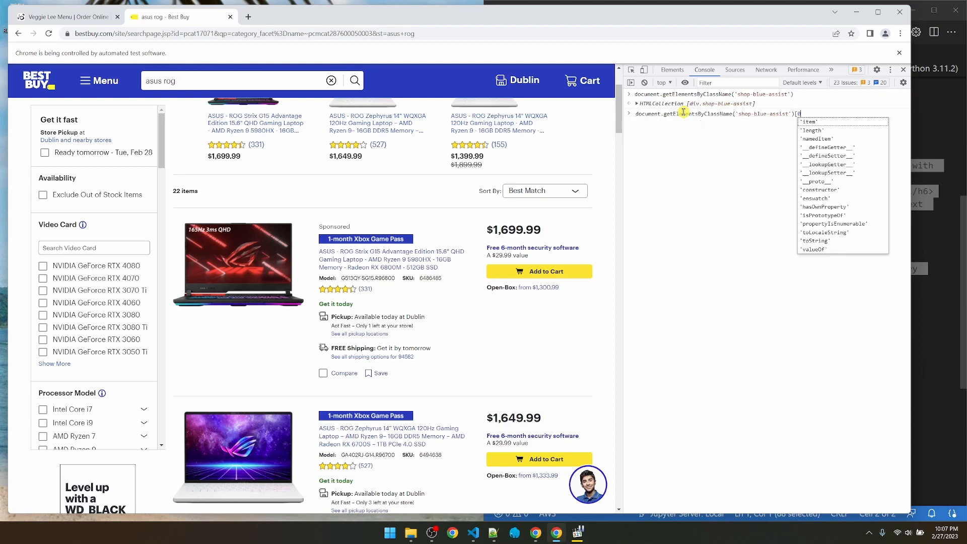
key("Return")
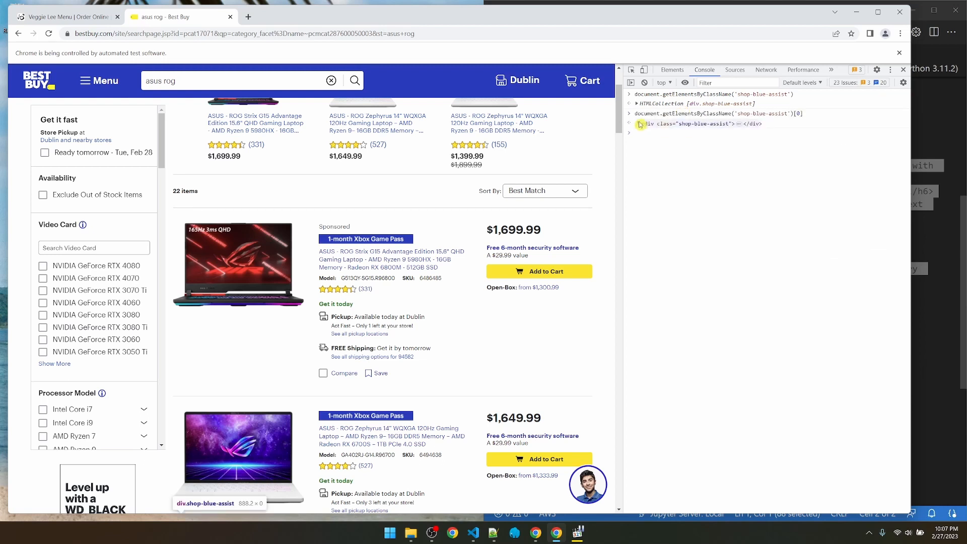
left_click(641, 124)
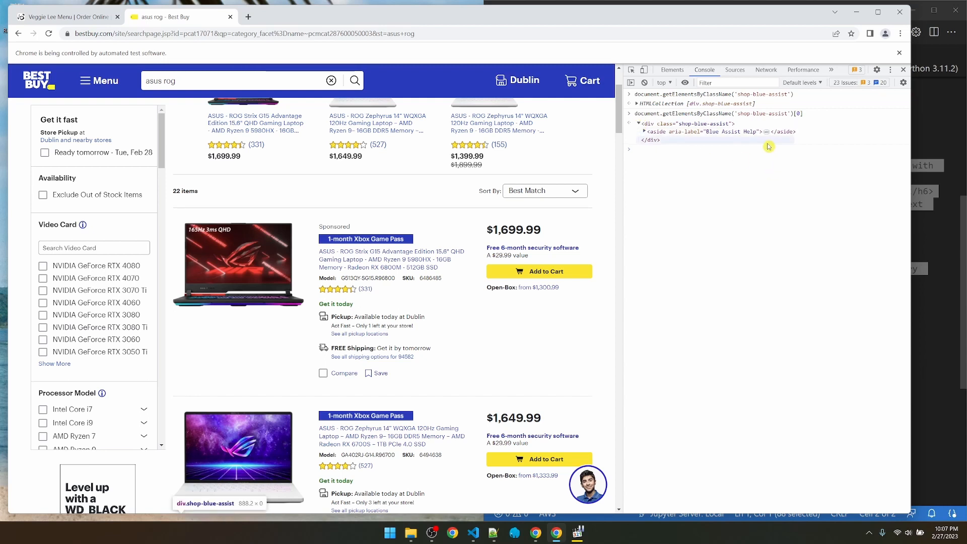
Run the [0].remove() command to delete the assistant bubble, then copy the line to the notebook
key("Up")
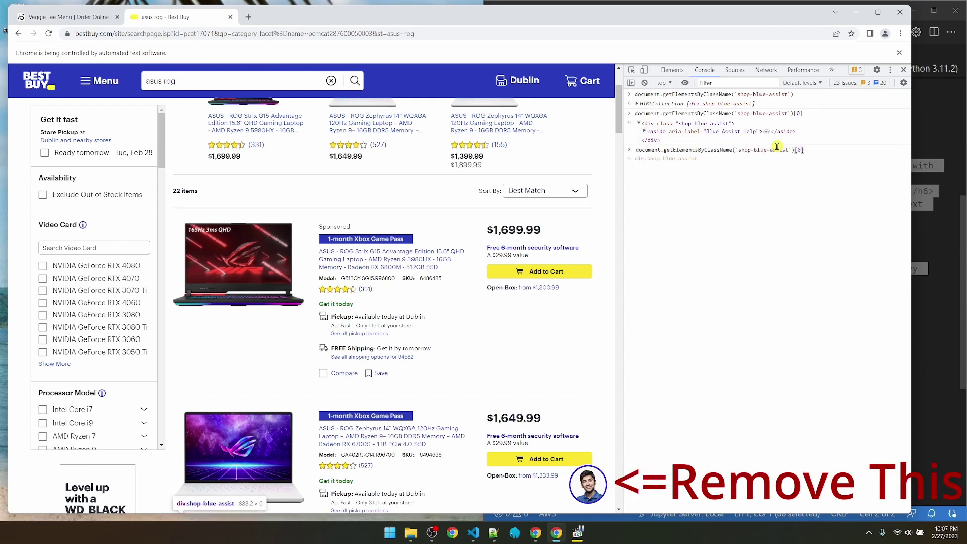
type(".remove")
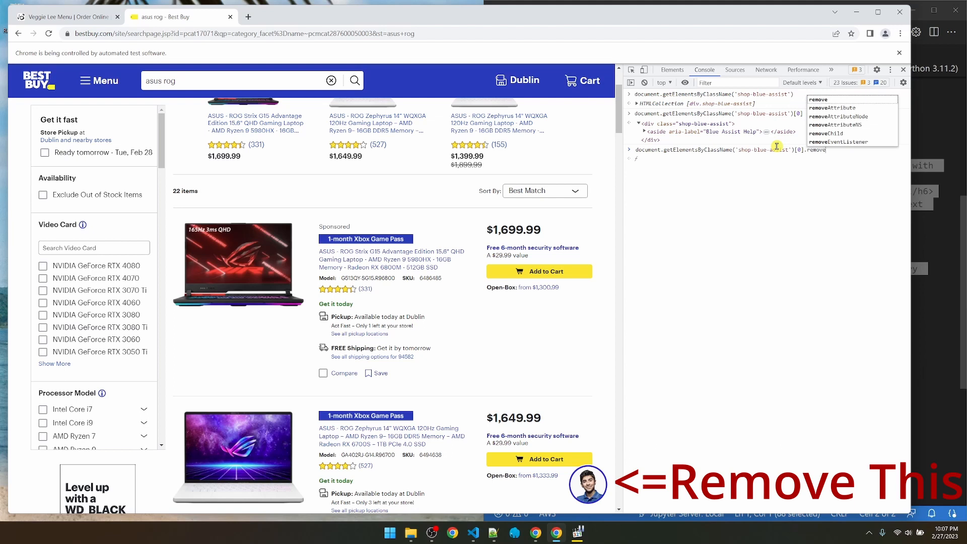
type("()")
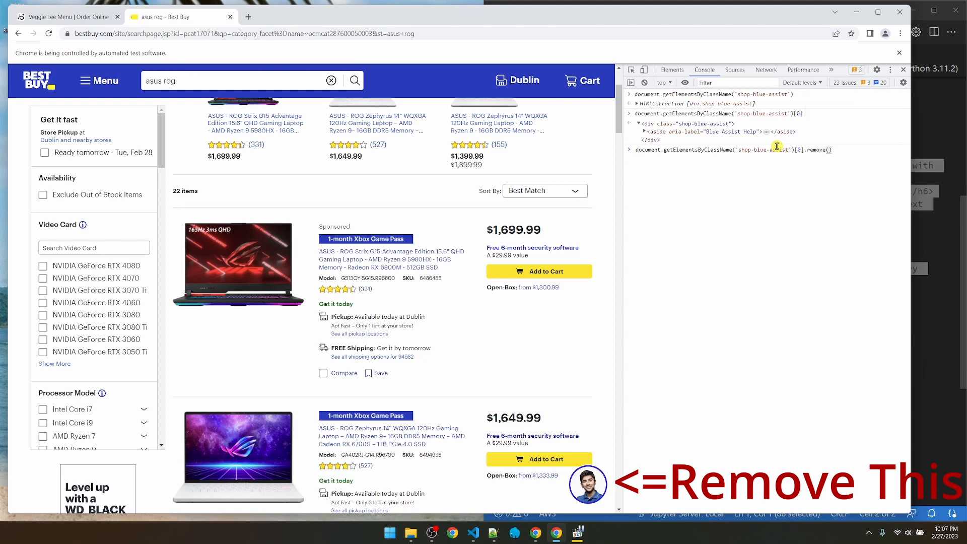
key("Return")
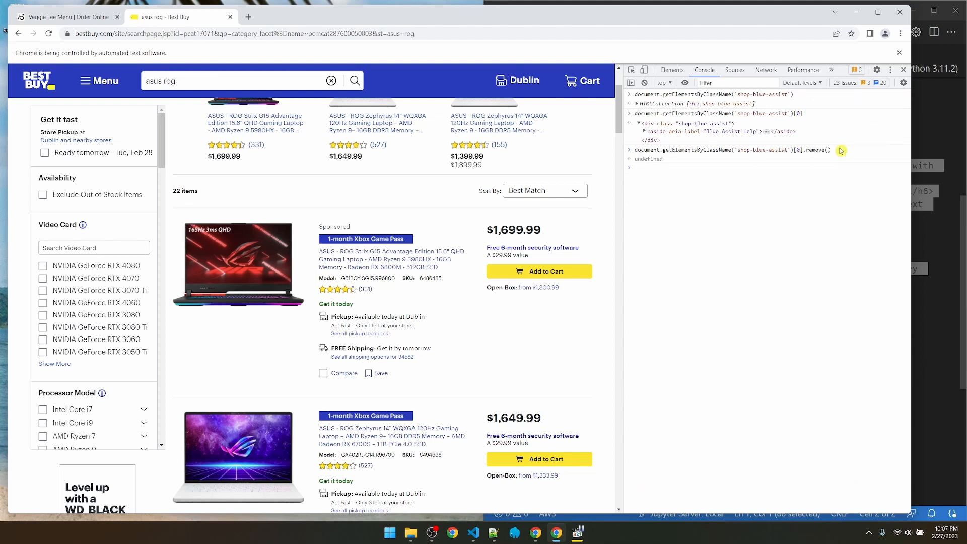
left_click_drag(835, 152, 639, 151)
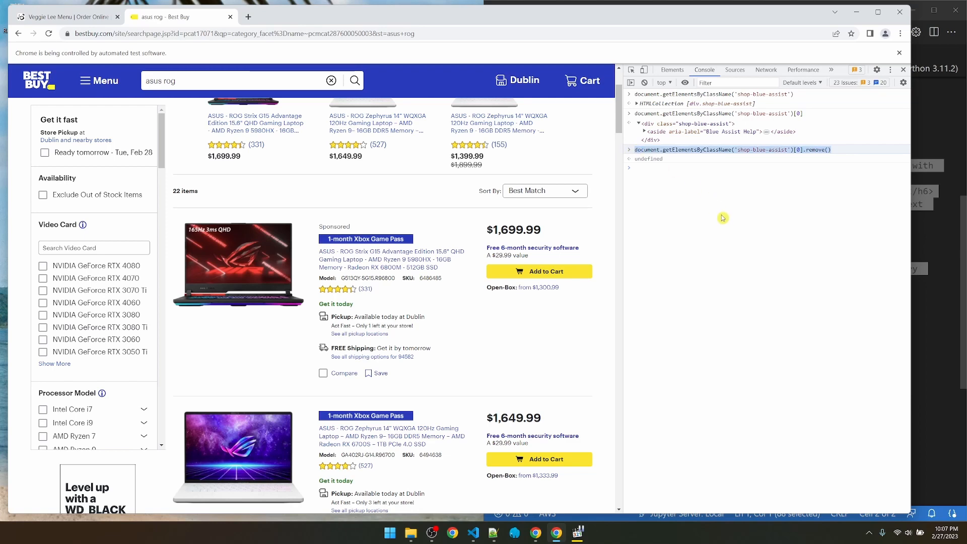
key("alt+Tab")
Wrap the pasted removal JavaScript in driver.execute_script("...") in the third cell
left_click(628, 357)
type("document.getElementsByClassName('shop-blue-assist')[0].remove()")
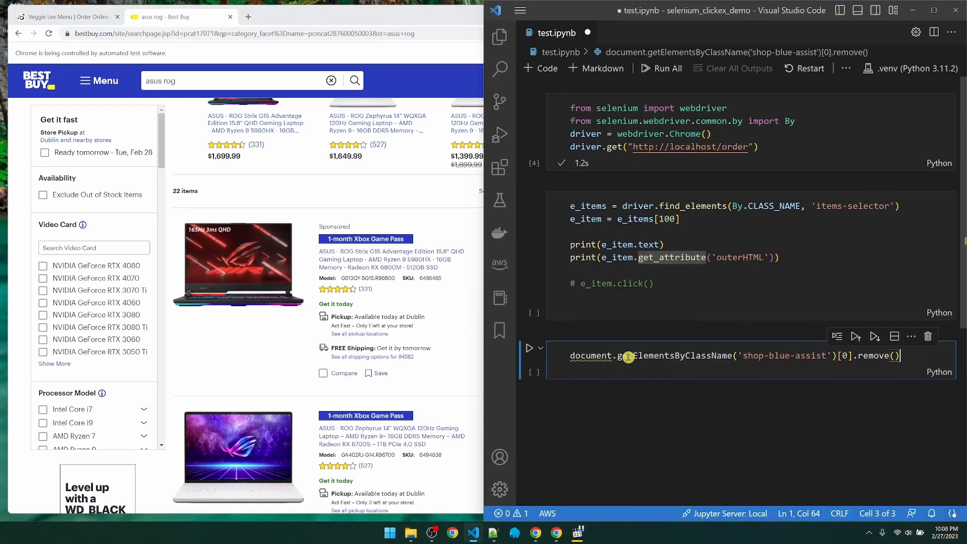
key("super+Up")
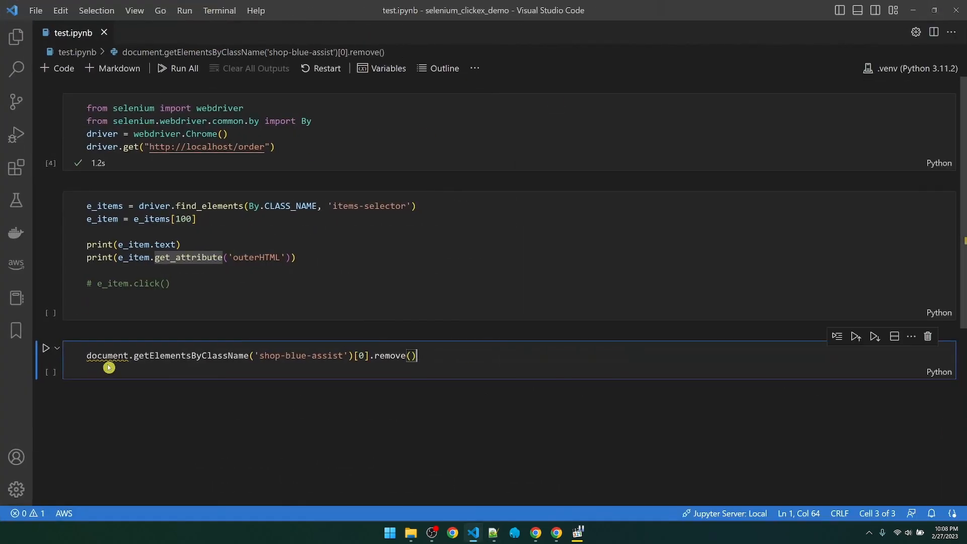
left_click(88, 355)
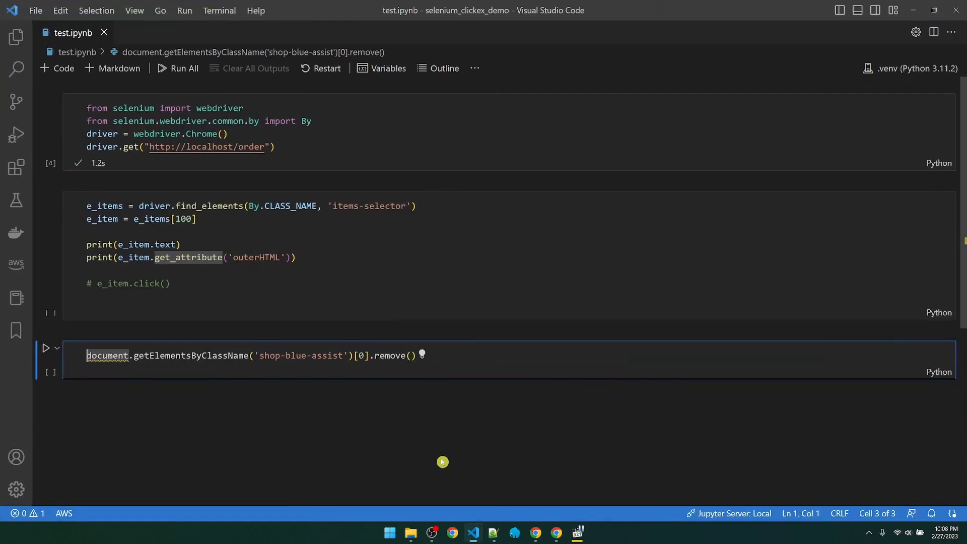
key("Return")
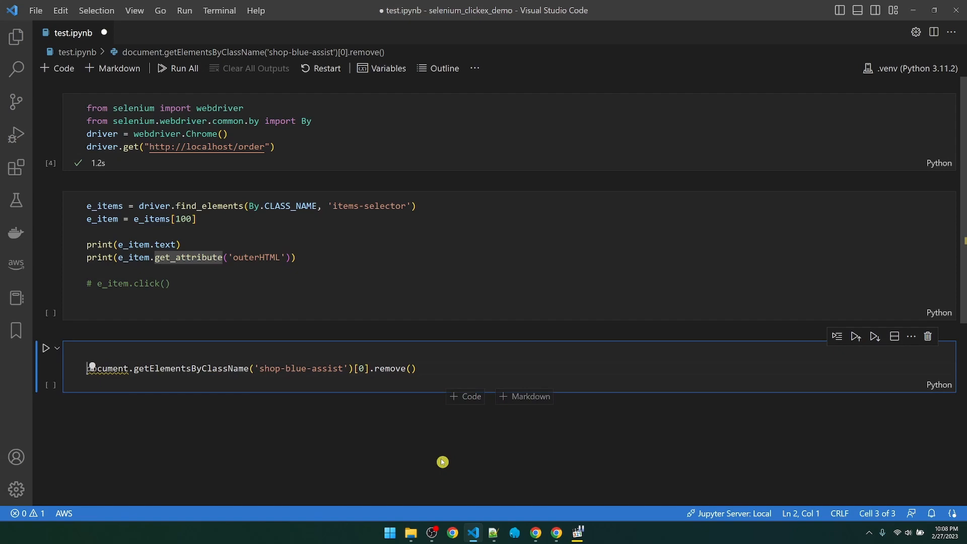
key("Up")
type("driver.")
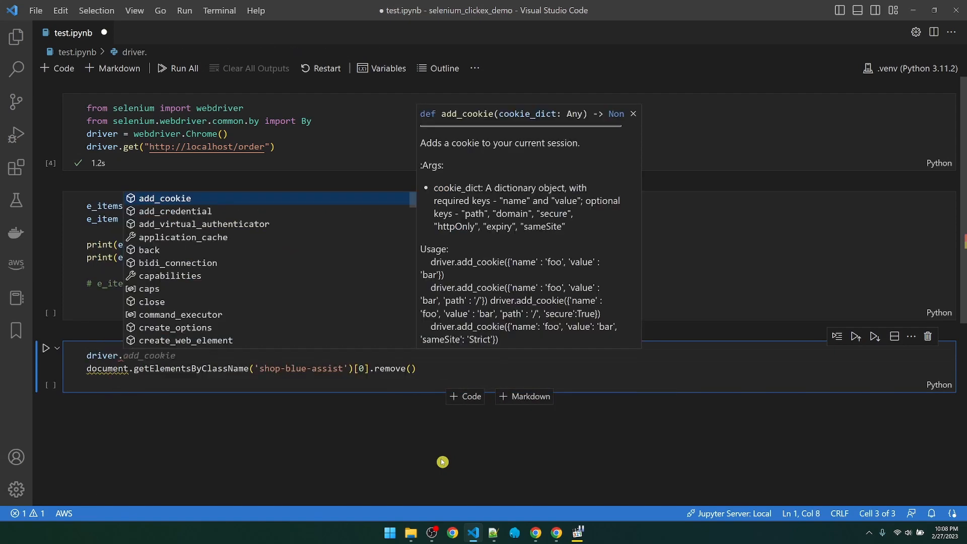
type("exe")
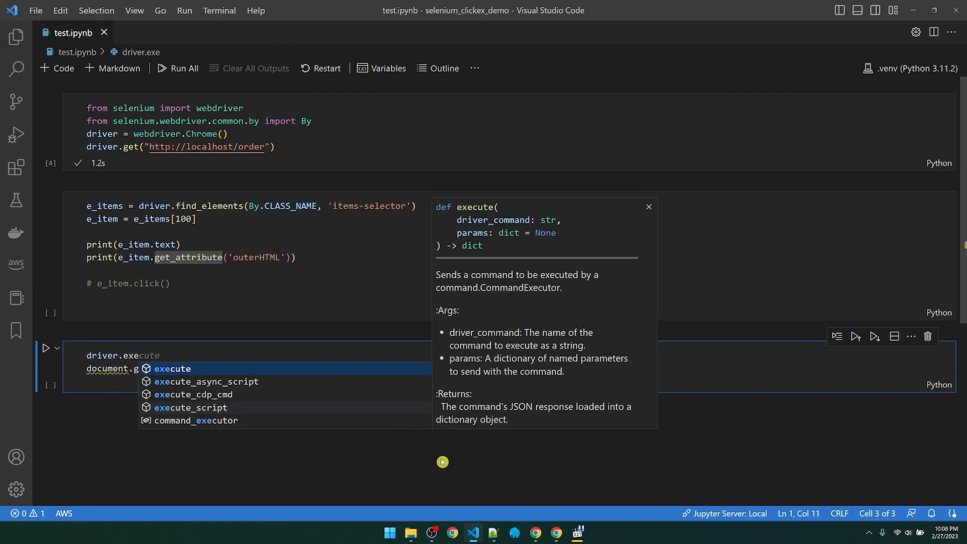
key("Down")
key("Down")
key("Down")
key("Return")
type("(\"")
left_click_drag(416, 368, 86, 368)
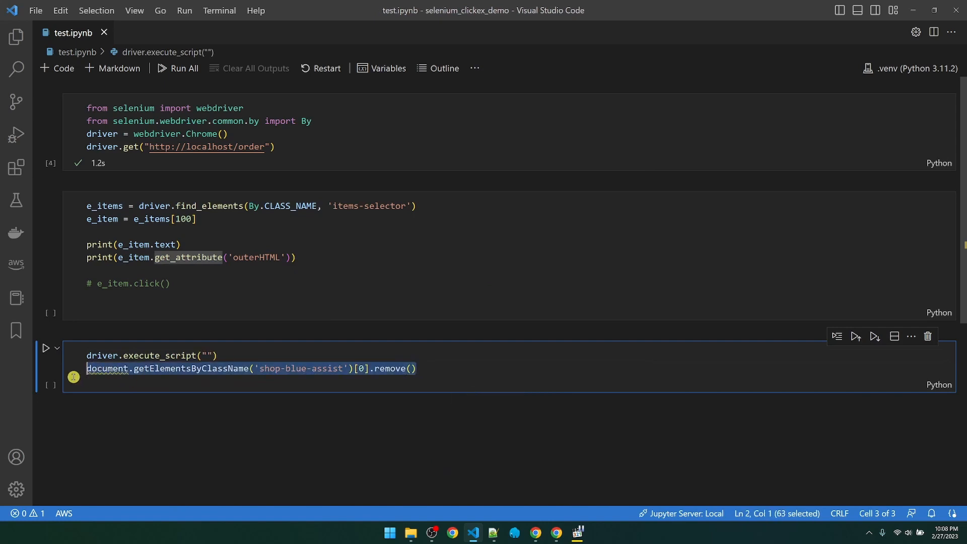
key("ctrl+x")
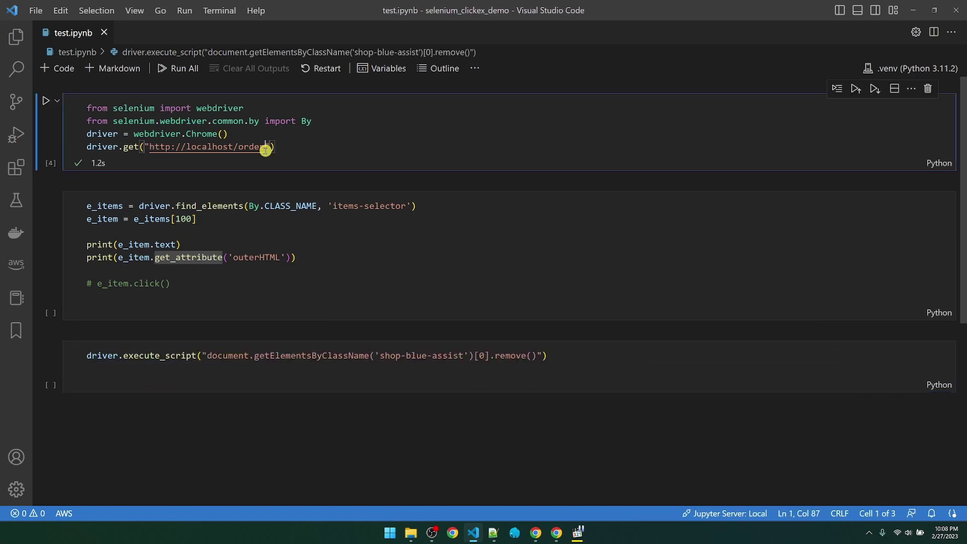
Comment out the driver.get line in the first cell
left_click(265, 149)
key("ctrl+slash")
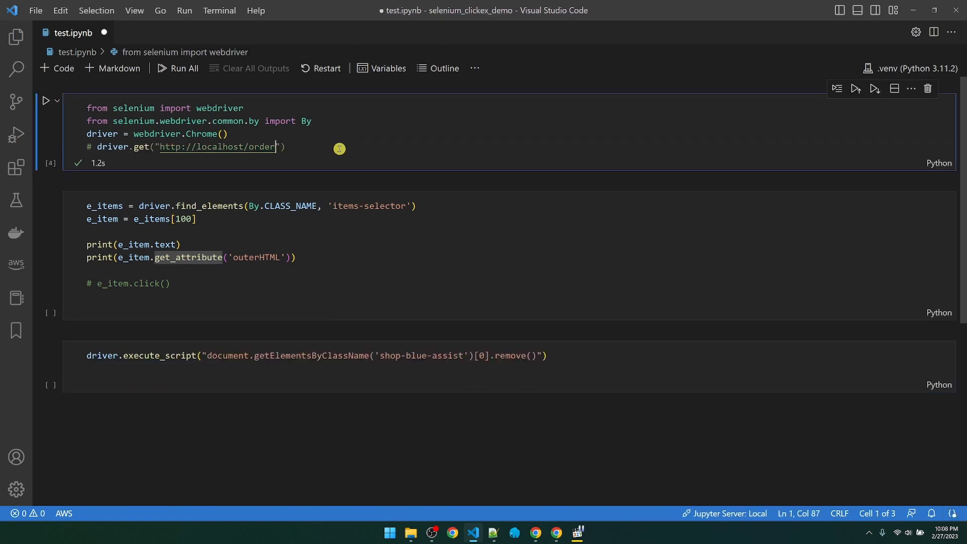
Duplicate the driver.get line and point the copy at the Best Buy asus rog search URL
left_click_drag(86, 147, 288, 147)
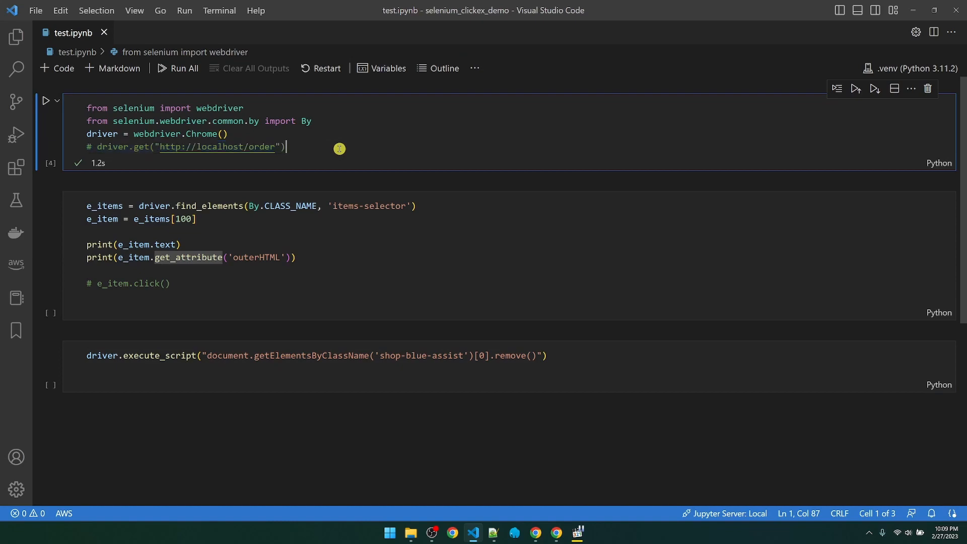
key("shift+alt+Down")
key("ctrl+slash")
key("alt+Tab")
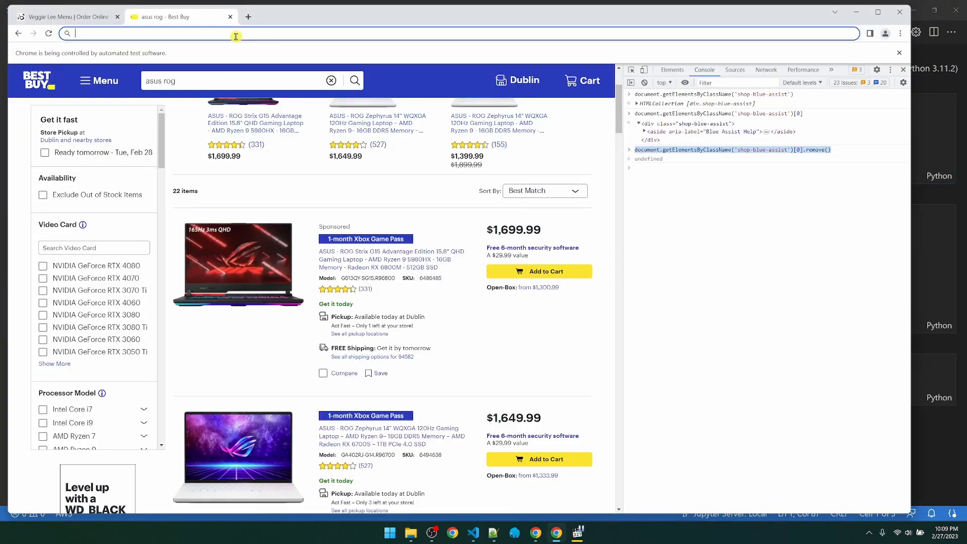
key("alt+Tab")
left_click_drag(151, 159, 265, 160)
key("BackSpace")
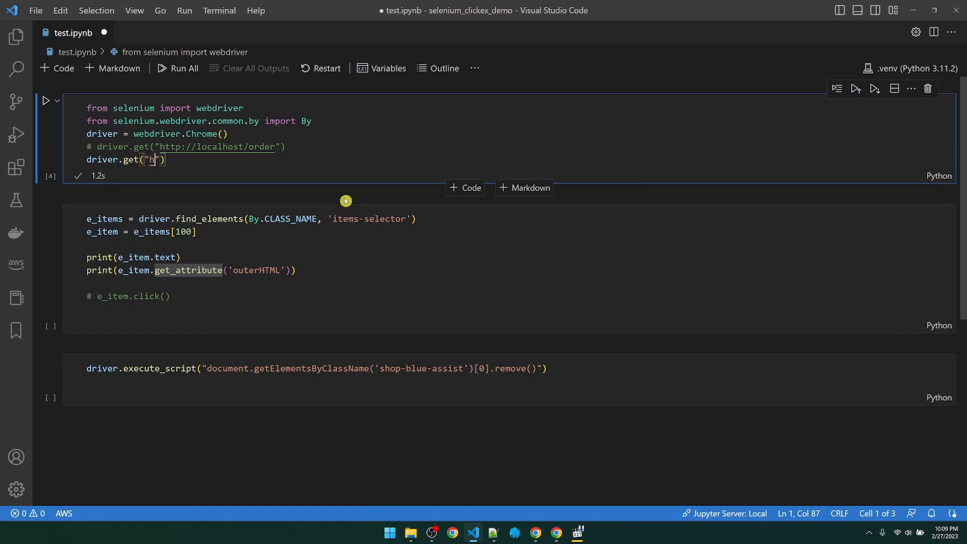
key("ctrl+v")
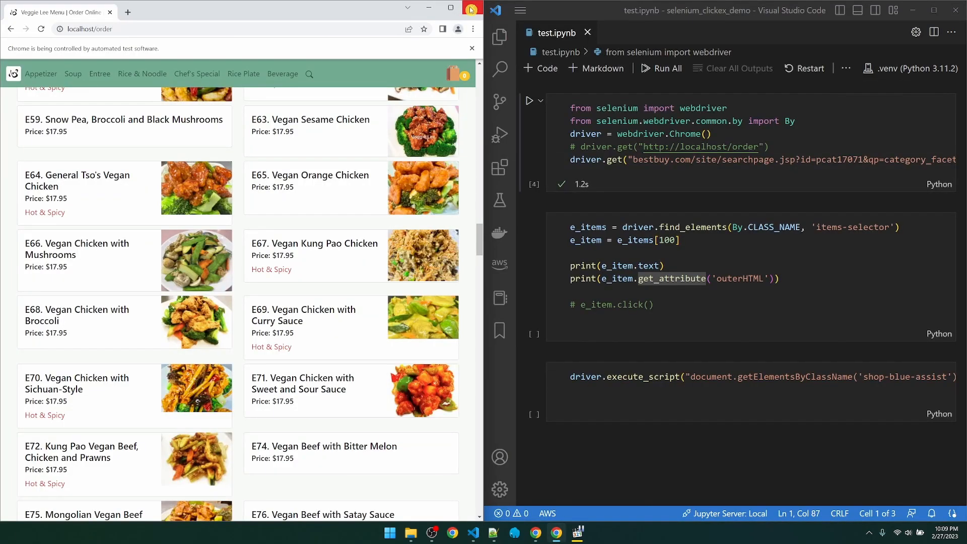
left_click(472, 9)
left_click(530, 100)
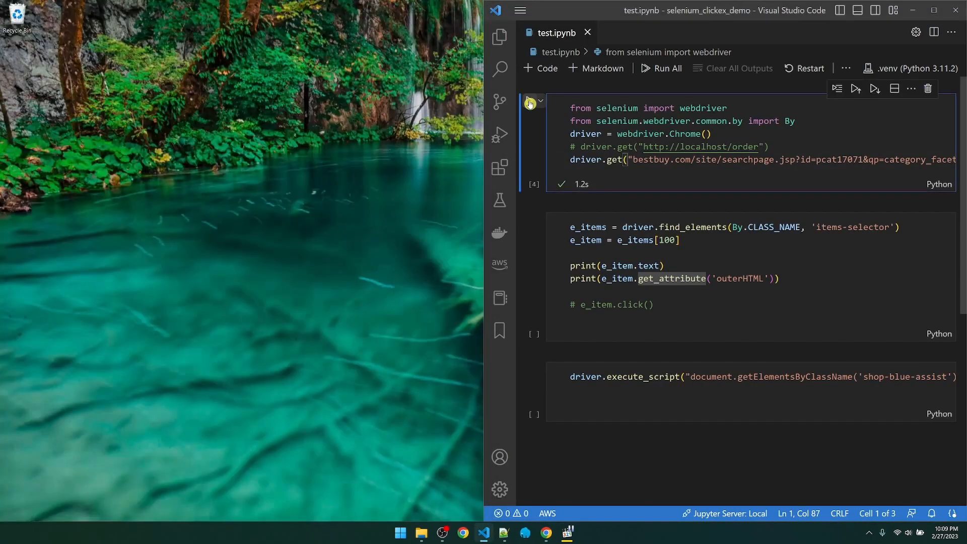
left_click(634, 161)
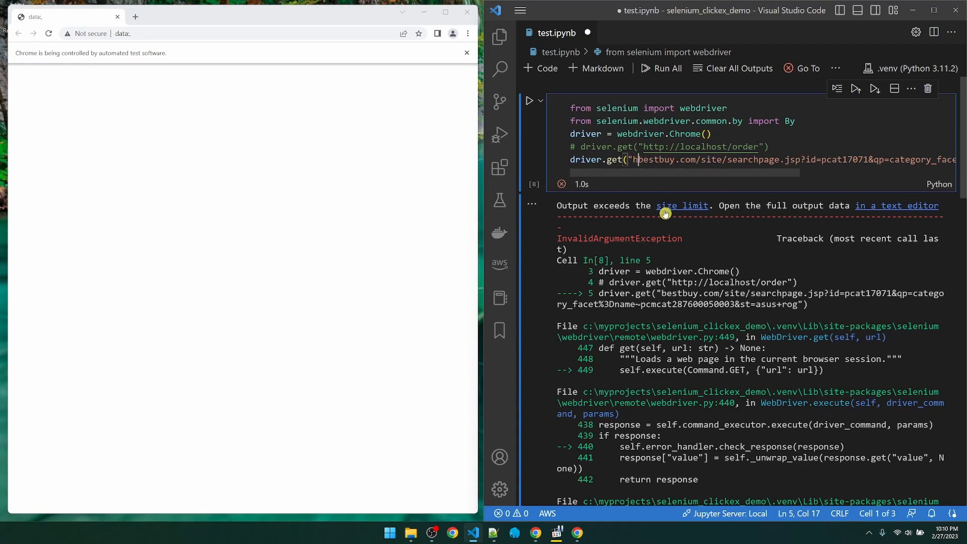
type("https://")
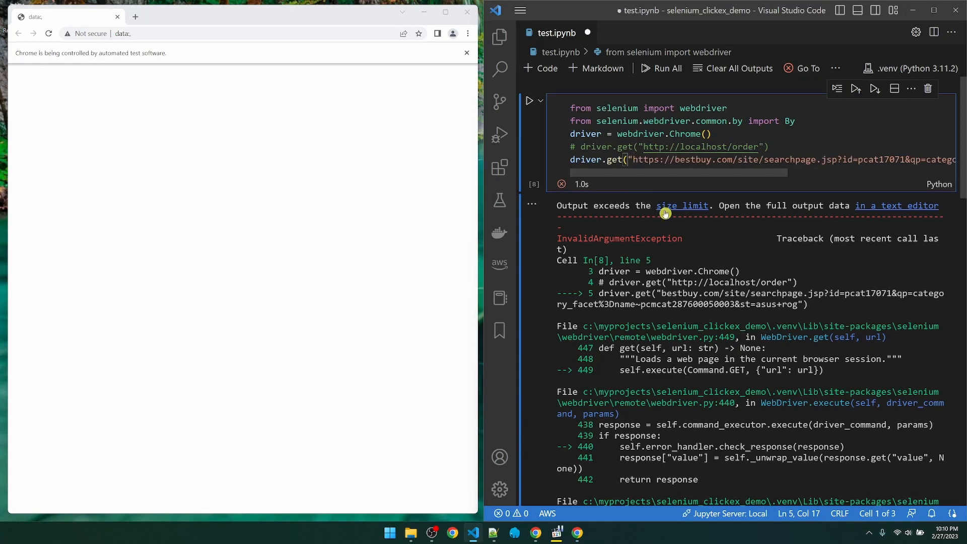
left_click(468, 11)
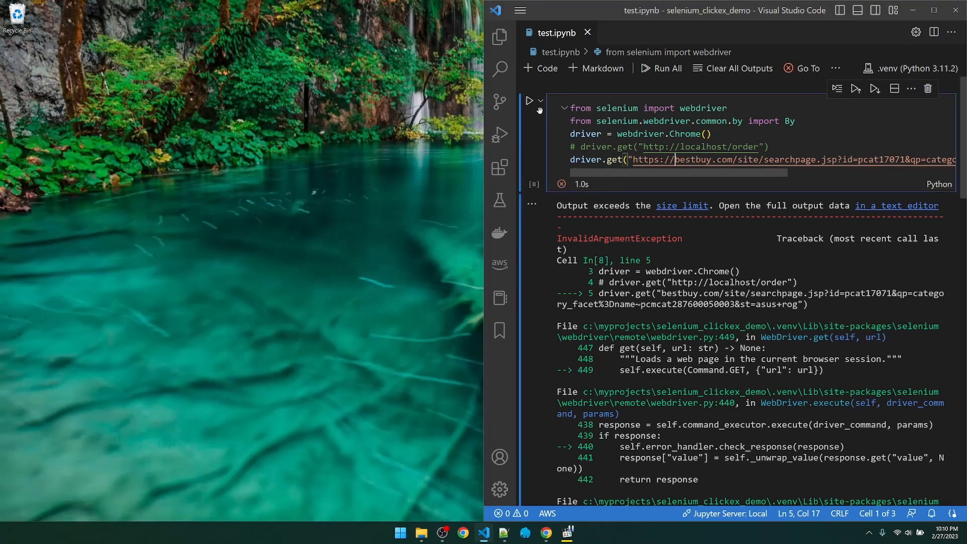
left_click(530, 101)
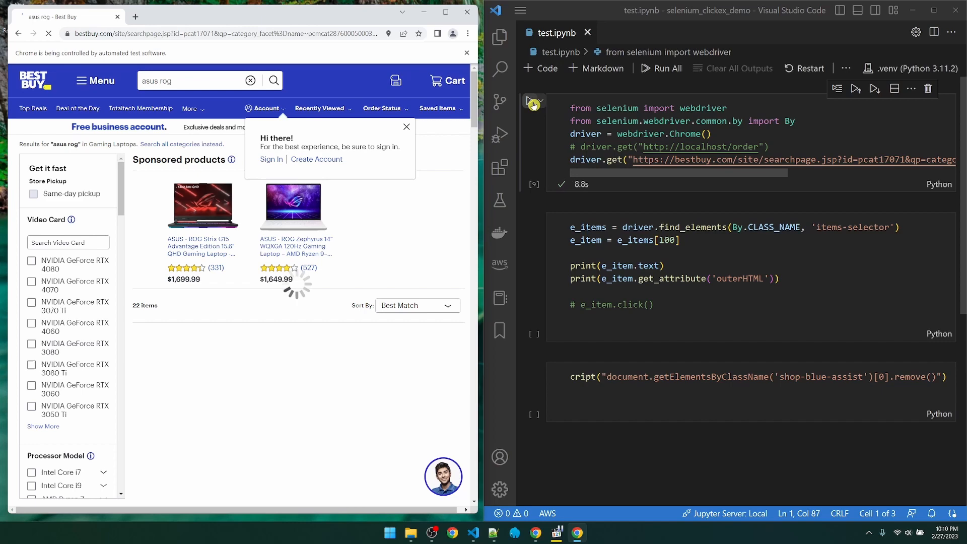
scroll(681, 227, "down", 1)
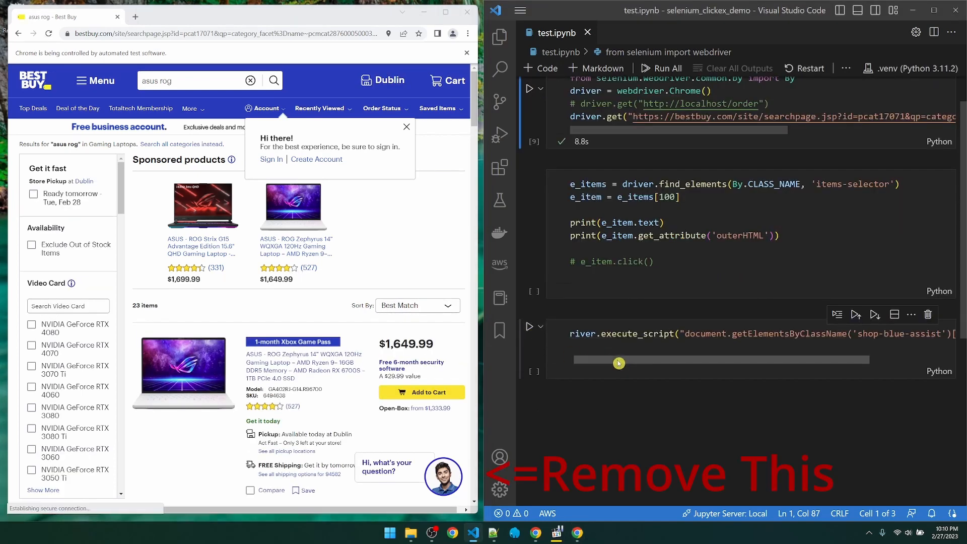
mouse_move(627, 368)
left_mouse_down()
mouse_move(686, 367)
mouse_move(590, 368)
left_mouse_up()
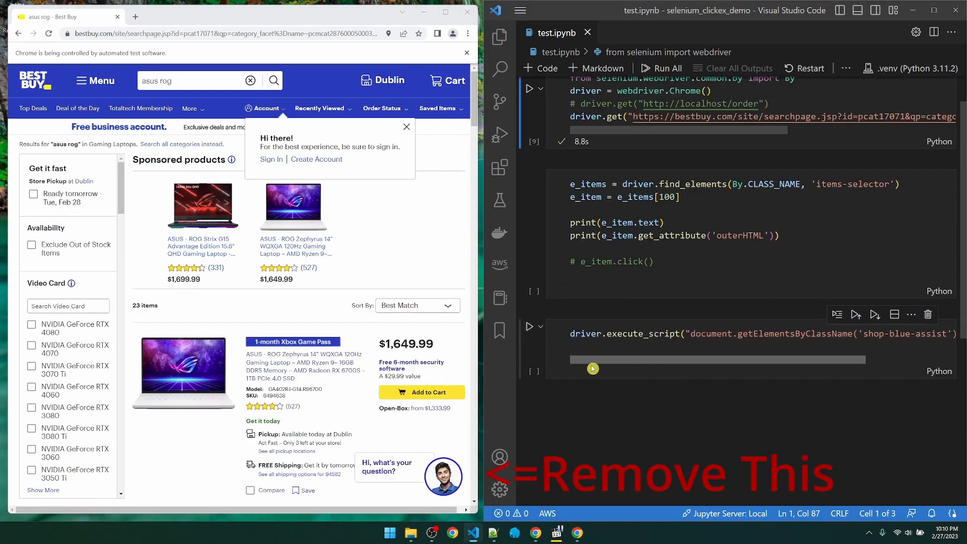
Run the third cell so execute_script removes the 'shop-blue-assist' chat bubble
left_click(532, 331)
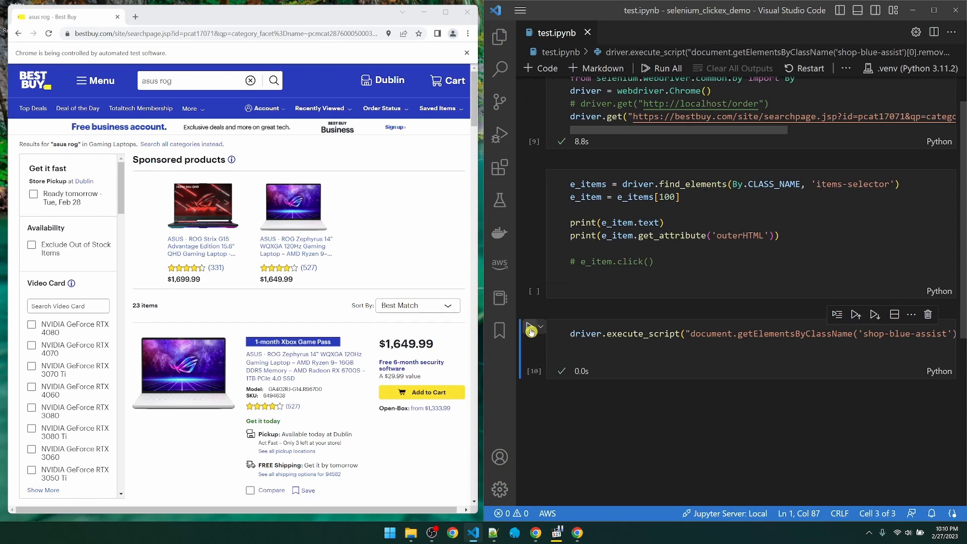
mouse_move(623, 360)
left_mouse_down()
mouse_move(726, 366)
mouse_move(593, 363)
left_mouse_up()
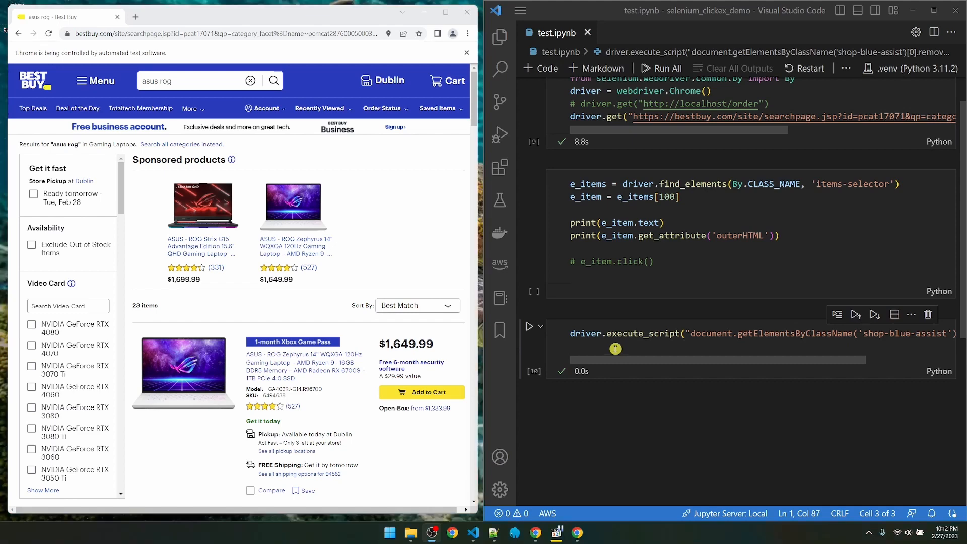
Delete cell 3 and the Best Buy driver.get line, restore the localhost line, and save
left_click(928, 315)
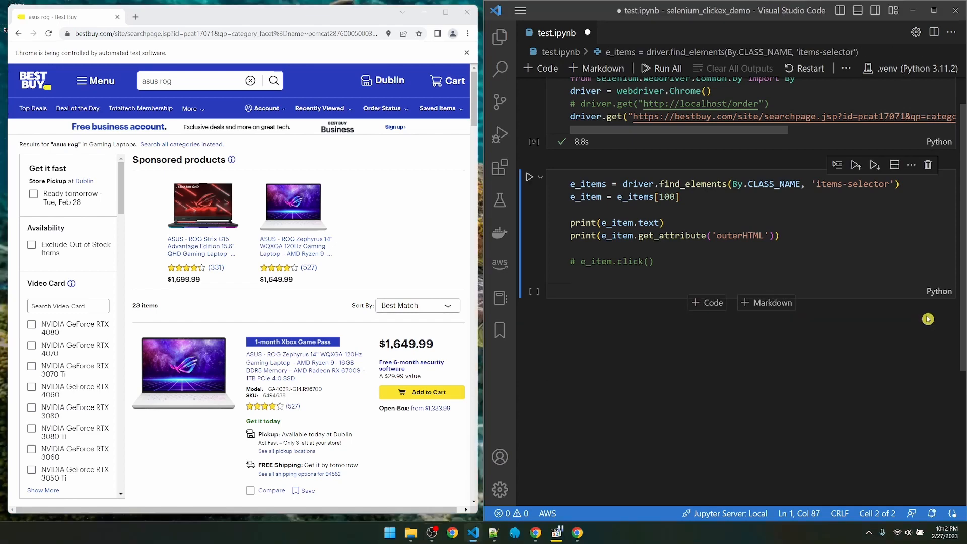
scroll(763, 151, "up", 3)
left_click(614, 161)
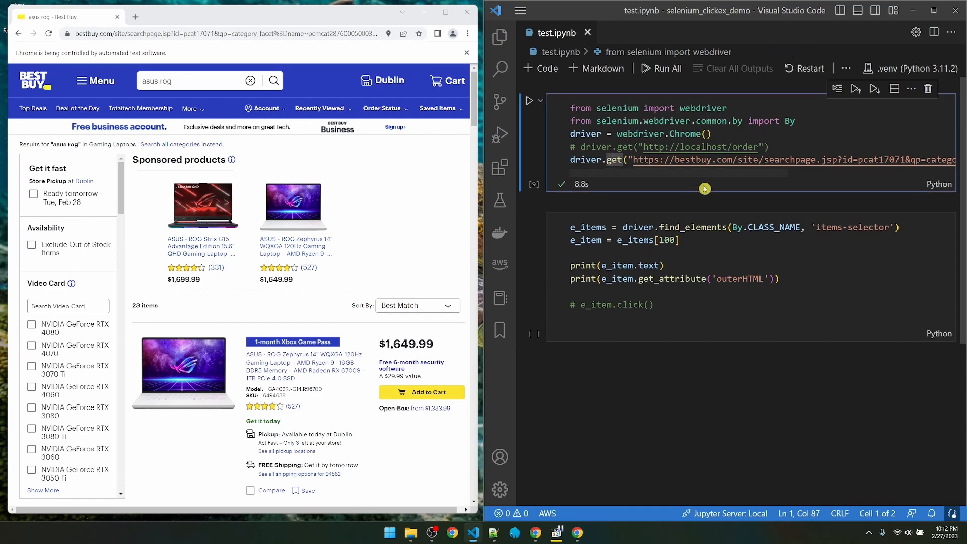
key("shift+End")
key("BackSpace")
key("BackSpace")
key("ctrl+slash")
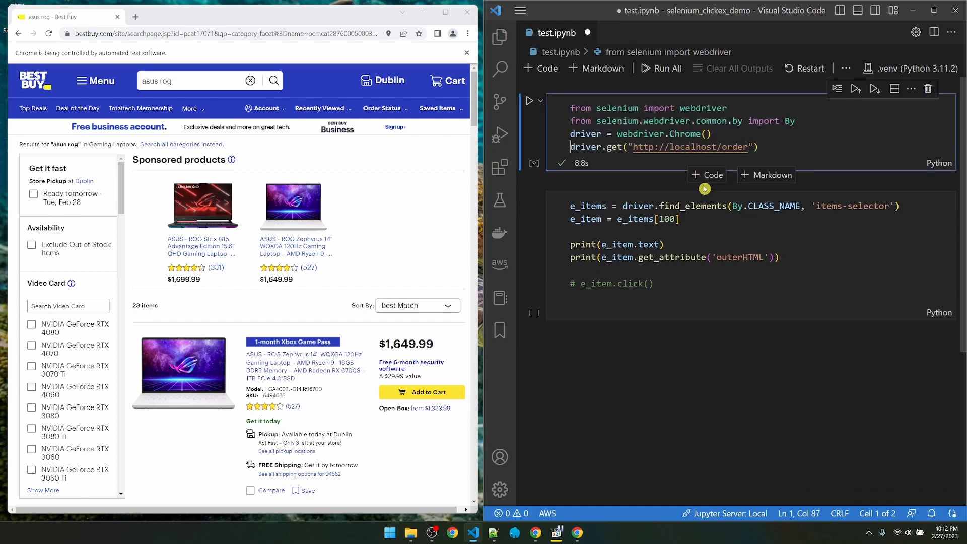
key("ctrl+s")
Close the Best Buy browser and run cell 1 to reload the Veggie Lee order page
left_click(466, 12)
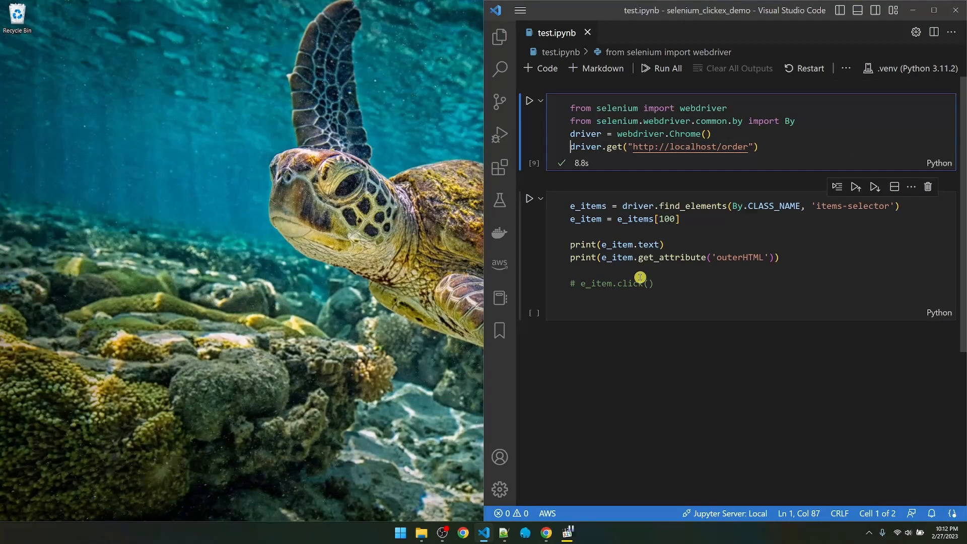
left_click(531, 102)
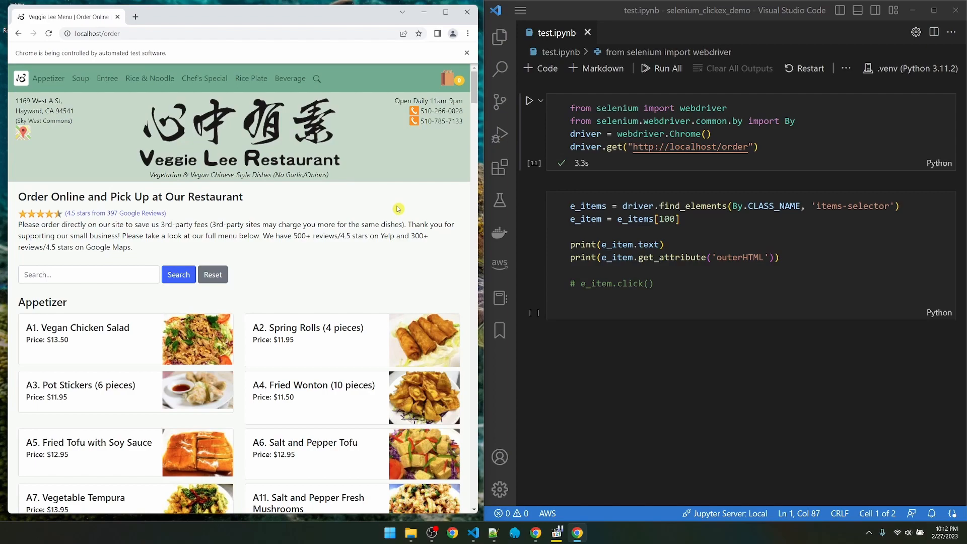
Uncomment e_item.click(), run cell 2, and select point (249, 7196) from the ElementClickInterceptedException
left_click(688, 284)
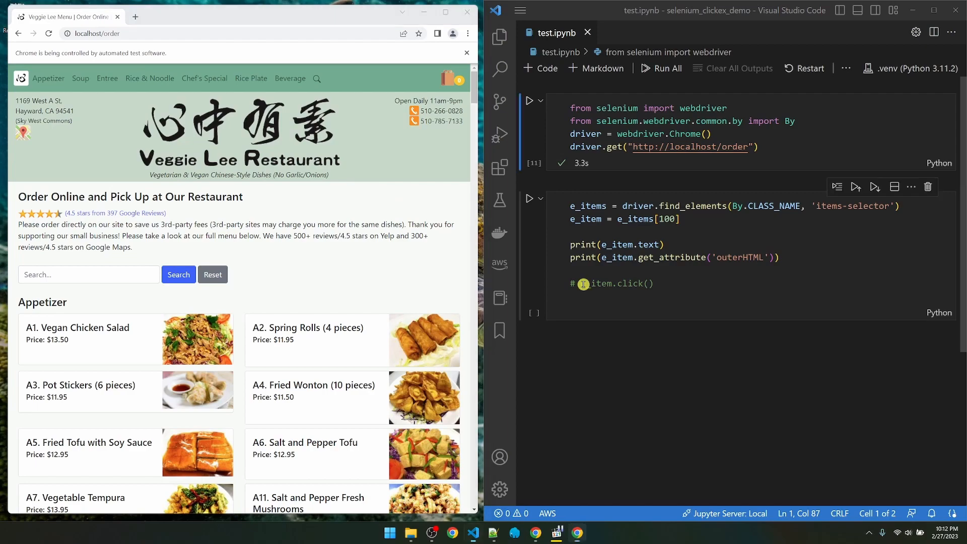
key("ctrl+slash")
key("ctrl+Return")
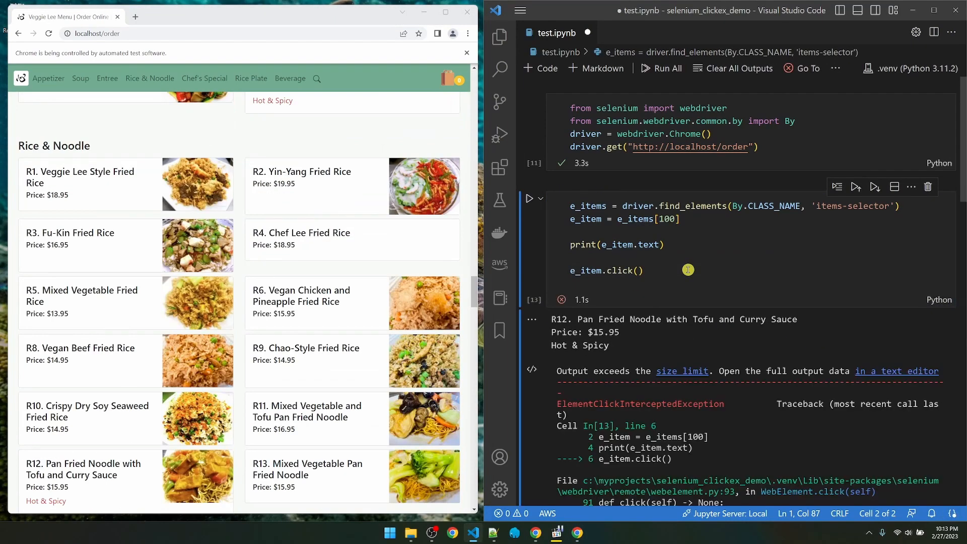
scroll(777, 419, "down", 10)
scroll(776, 418, "down", 10)
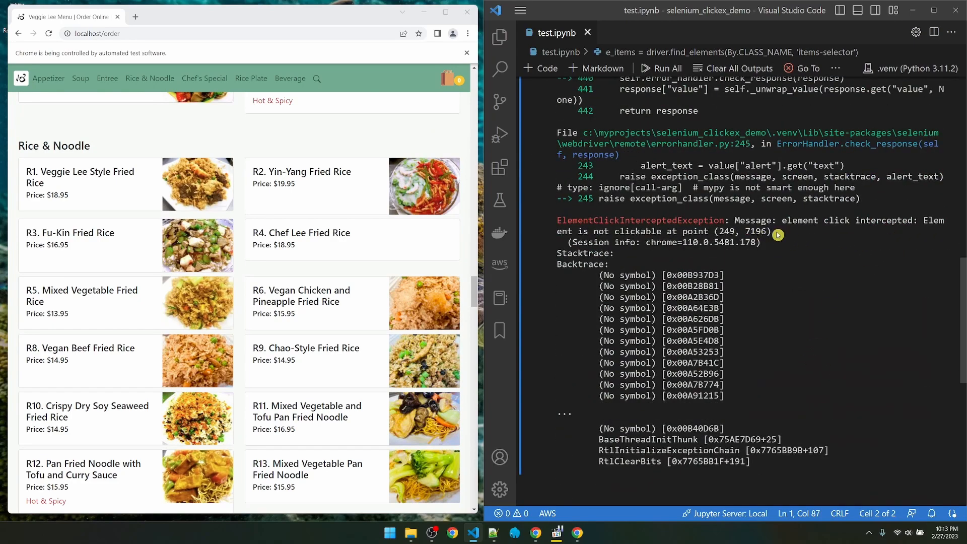
left_click_drag(772, 232, 714, 232)
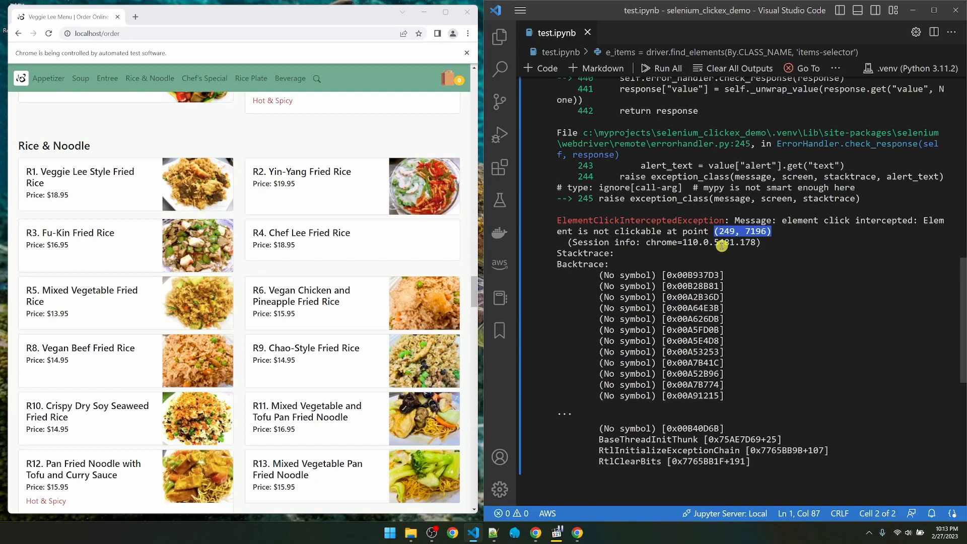
left_click(347, 23)
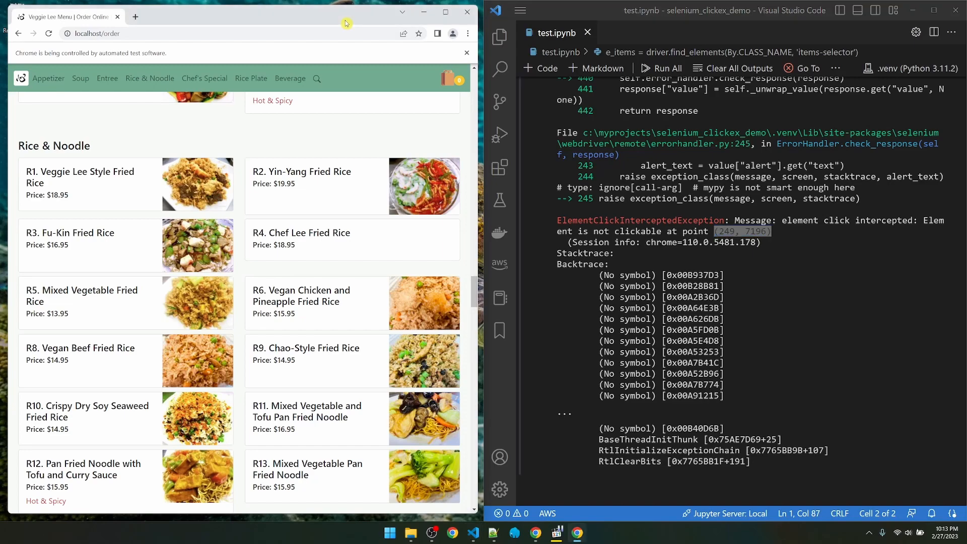
Check the error coordinates and widen the Chrome window so the menu shows two columns
key("F12")
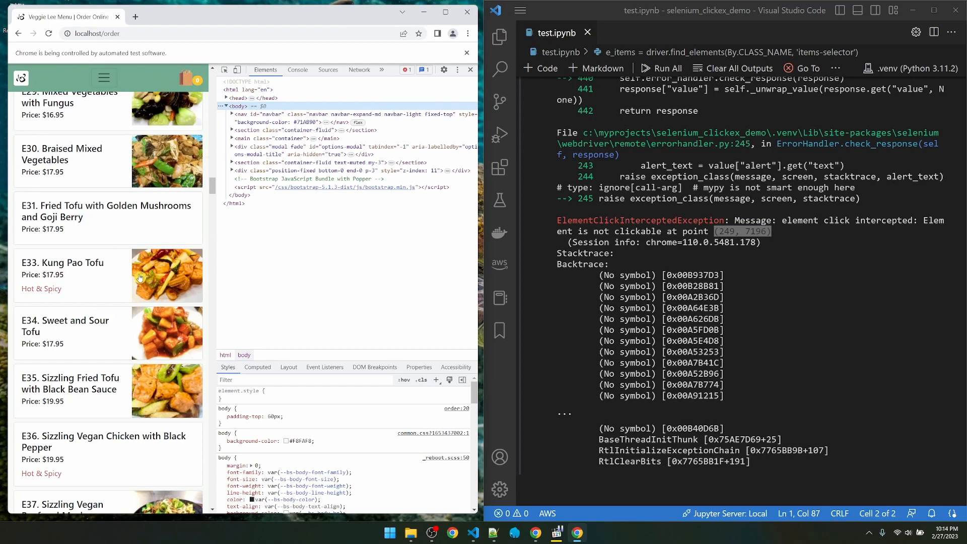
left_click(790, 232)
left_click_drag(772, 232, 712, 242)
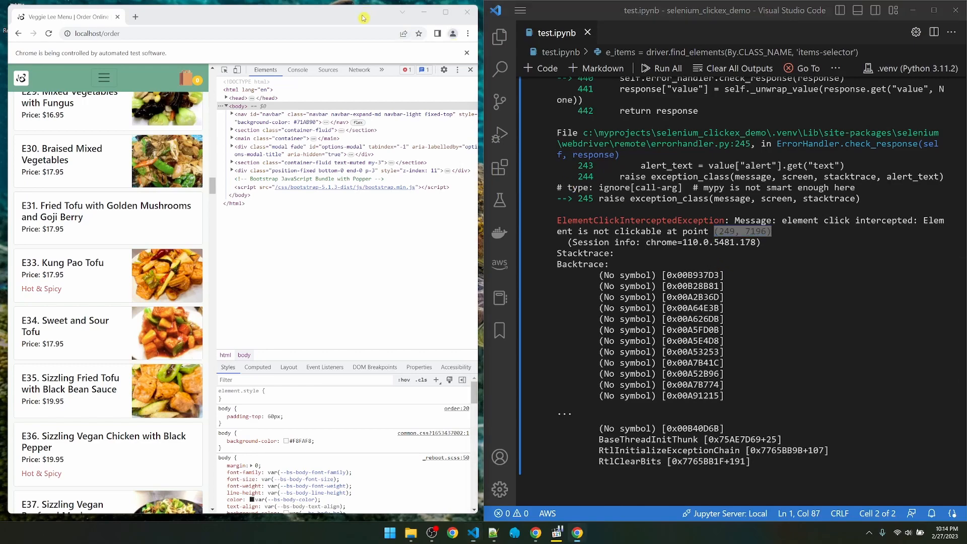
left_click_drag(363, 18, 357, 13)
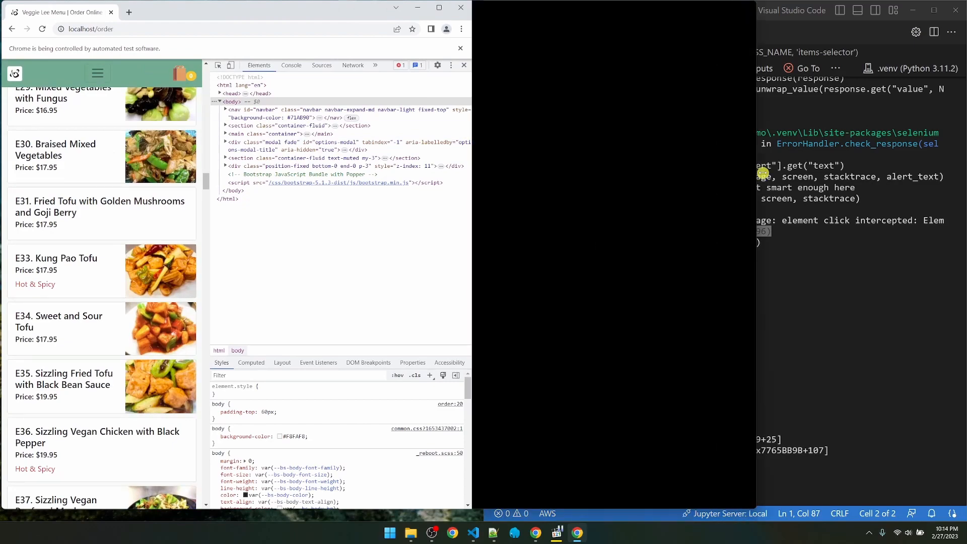
left_click_drag(497, 167, 541, 167)
Rerun cell 2 clicking R12, which raises another intercepted-click error
left_click(962, 297)
left_click_drag(962, 297, 962, 113)
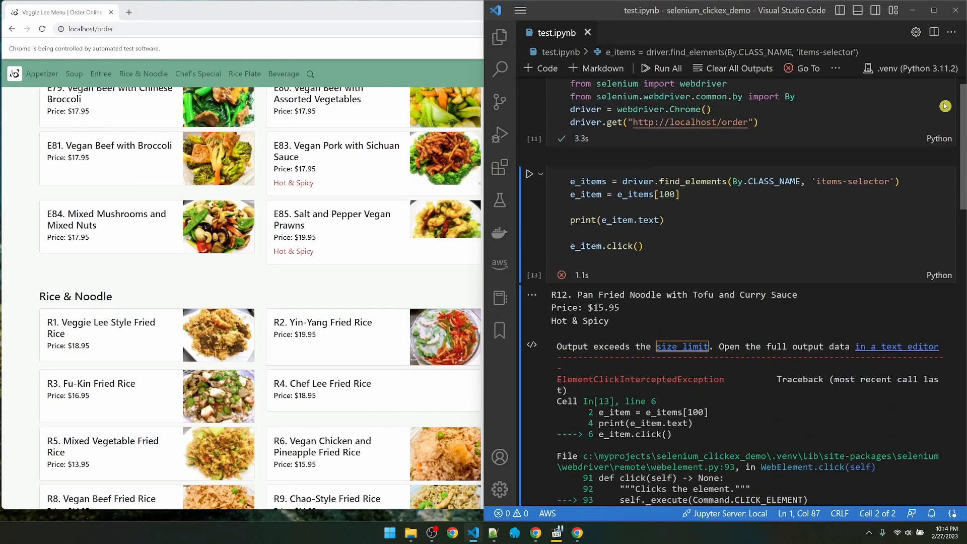
scroll(756, 227, "up", 1)
left_click(530, 198)
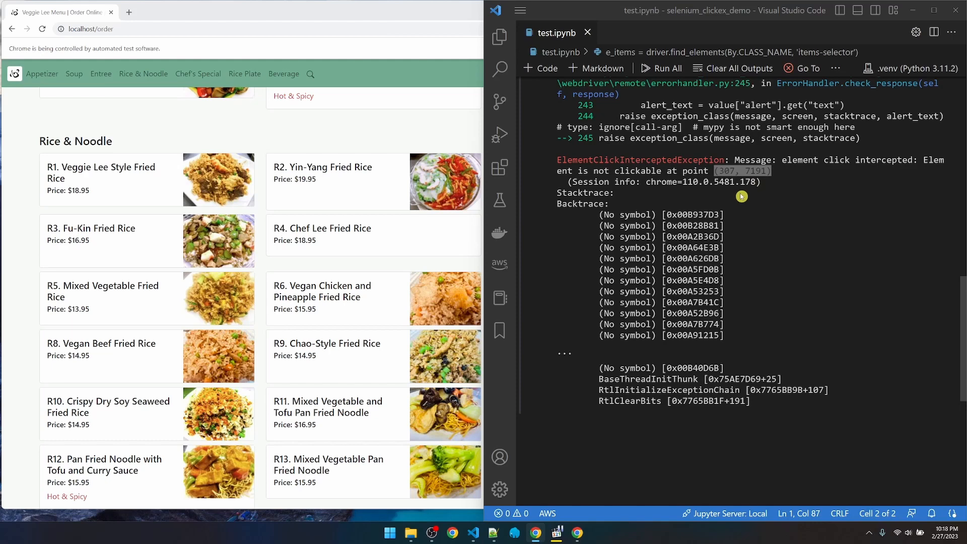
Paste the red CLICKED HERE marker-div snippet into the DevTools Console
double_click(350, 14)
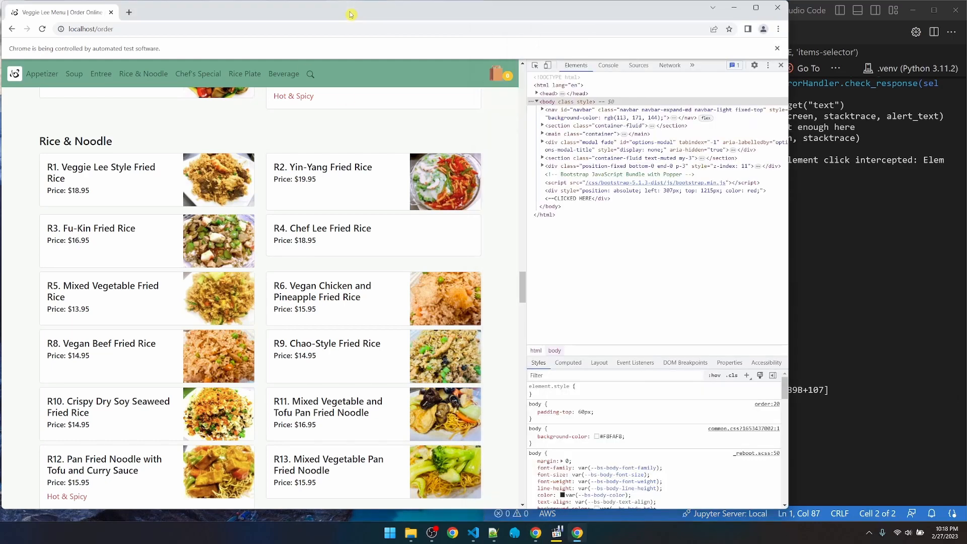
left_click(610, 67)
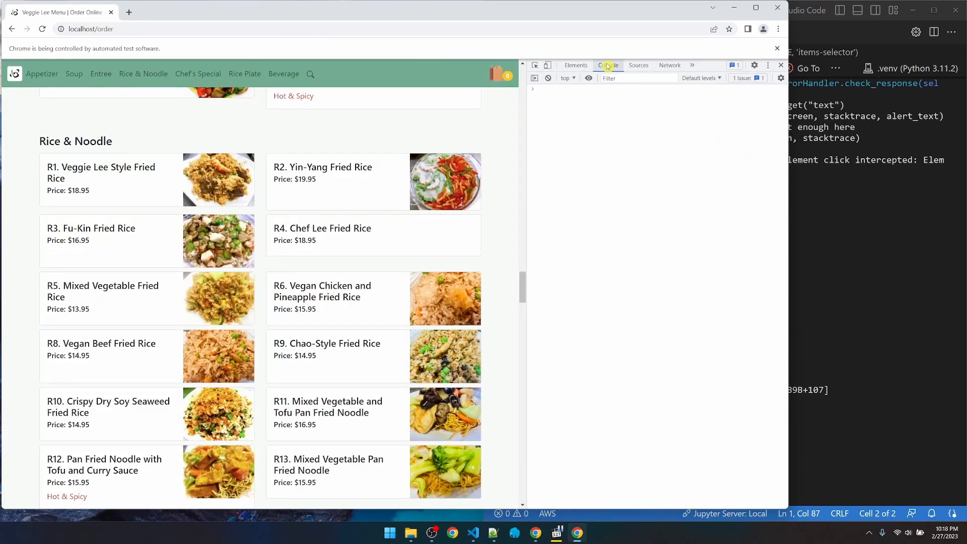
left_click(556, 89)
type("let div = document.createElement(\"div\"); div.append('<==CLICKED HERE'); div.style.position=\"absolute\"; div.style.left='???px'; div.style.top='???px'; div.style.color='red'; document.body.appendChild(div); div.scrollIntoView(true);")
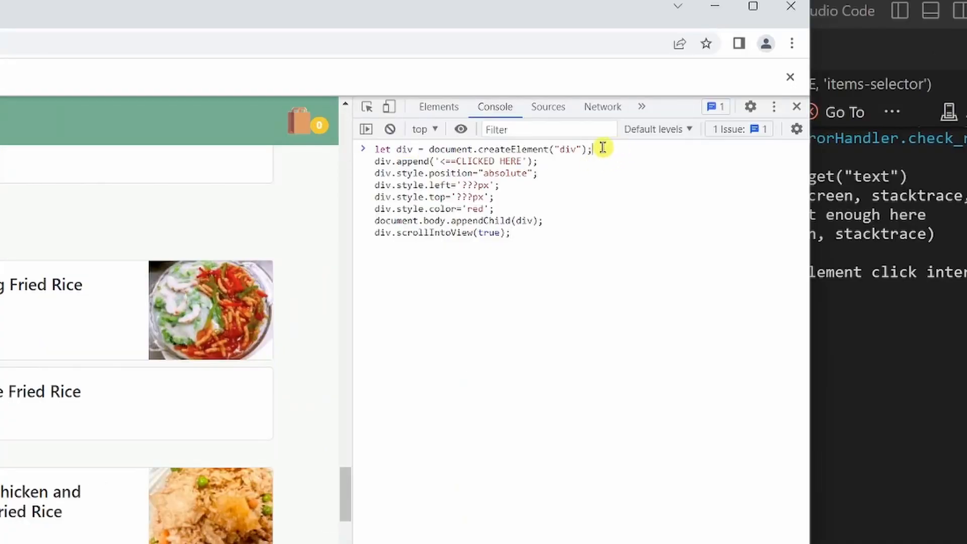
double_click(569, 149)
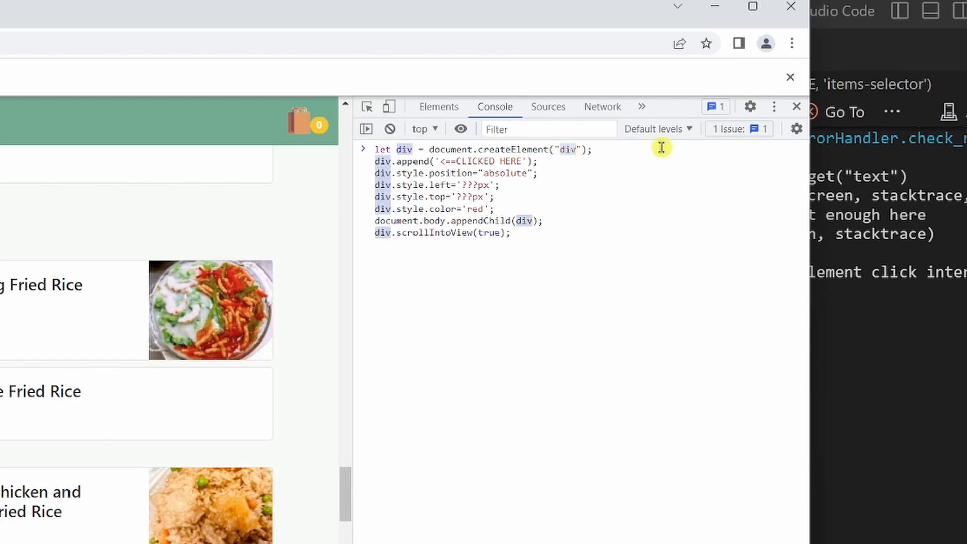
left_click_drag(525, 162, 437, 161)
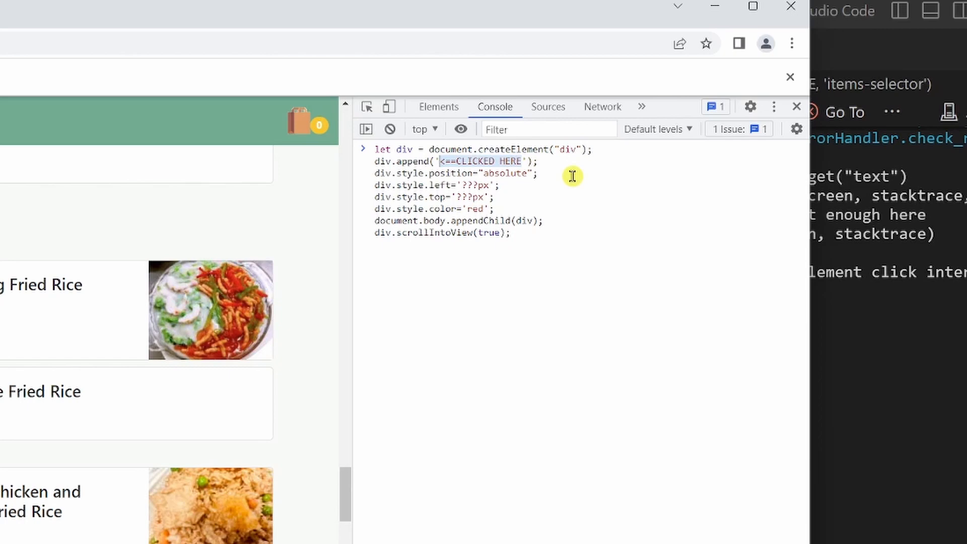
double_click(505, 173)
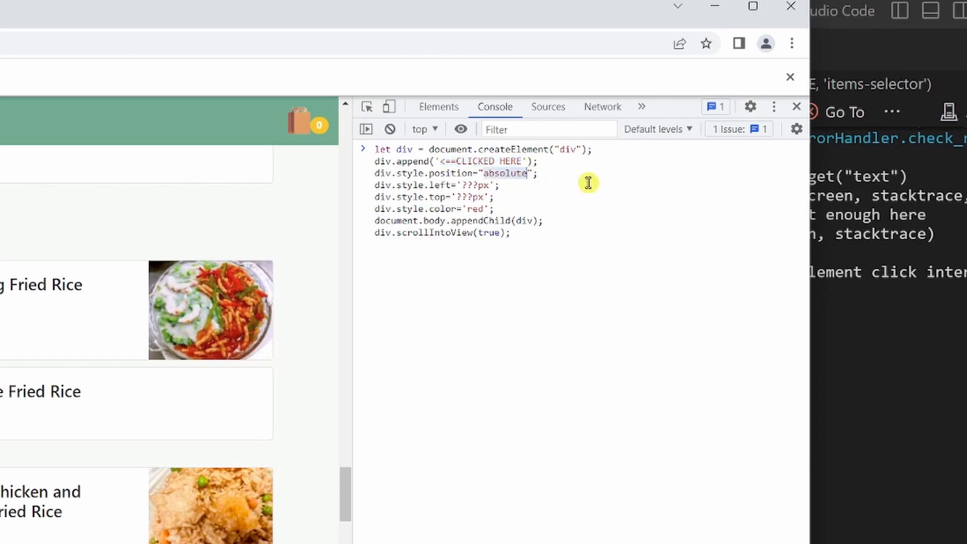
Copy 307 and 7191 from the VS Code error into div.style.left and div.style.top
left_click(914, 327)
double_click(701, 291)
key("ctrl+c")
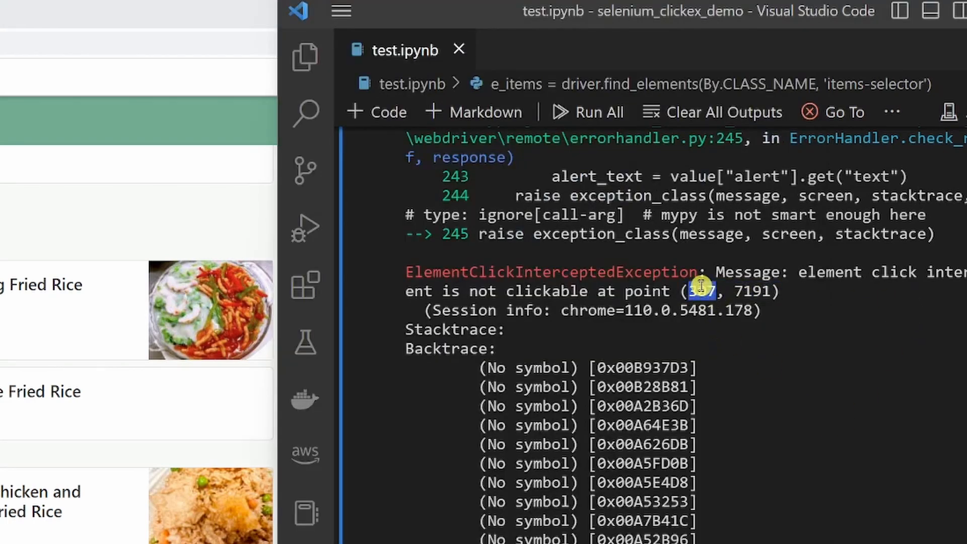
left_click(242, 34)
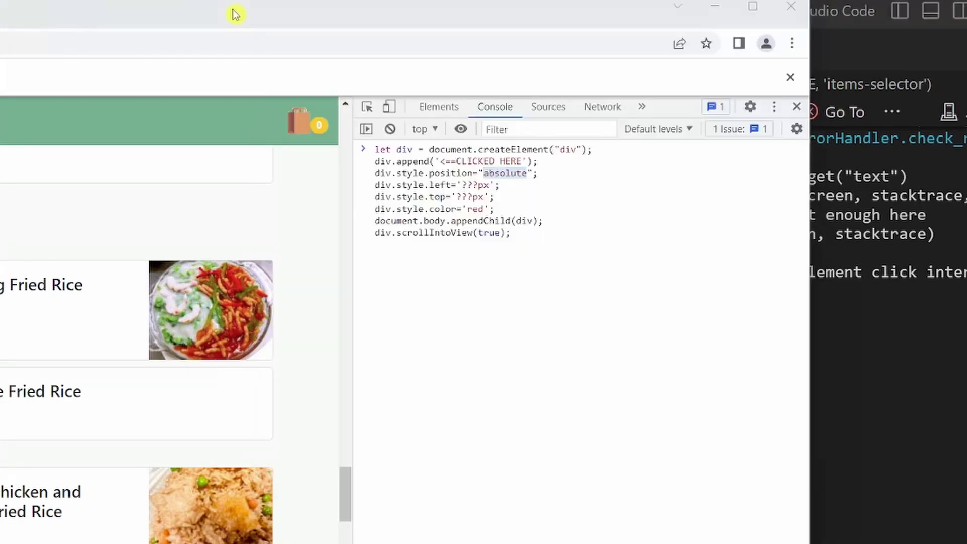
double_click(467, 186)
key("ctrl+v")
key("alt+Tab")
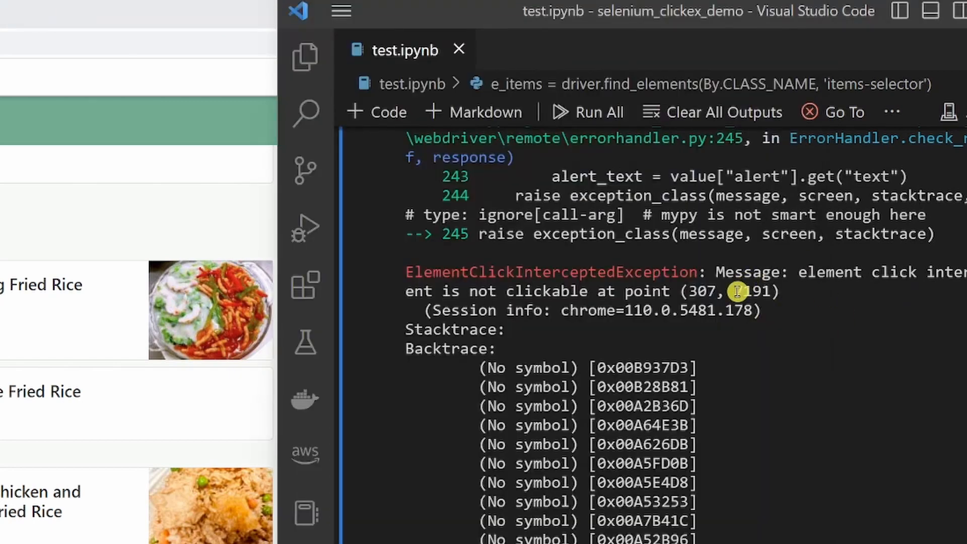
double_click(748, 291)
key("ctrl+c")
key("alt+Tab")
double_click(466, 199)
key("ctrl+v")
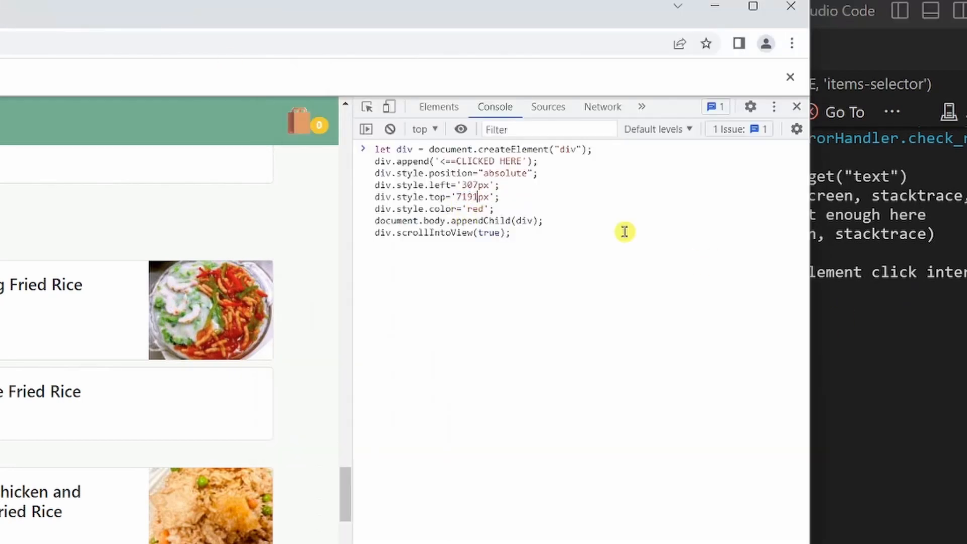
Run the snippet and highlight the red CLICKED HERE label landing beside item R12
double_click(445, 209)
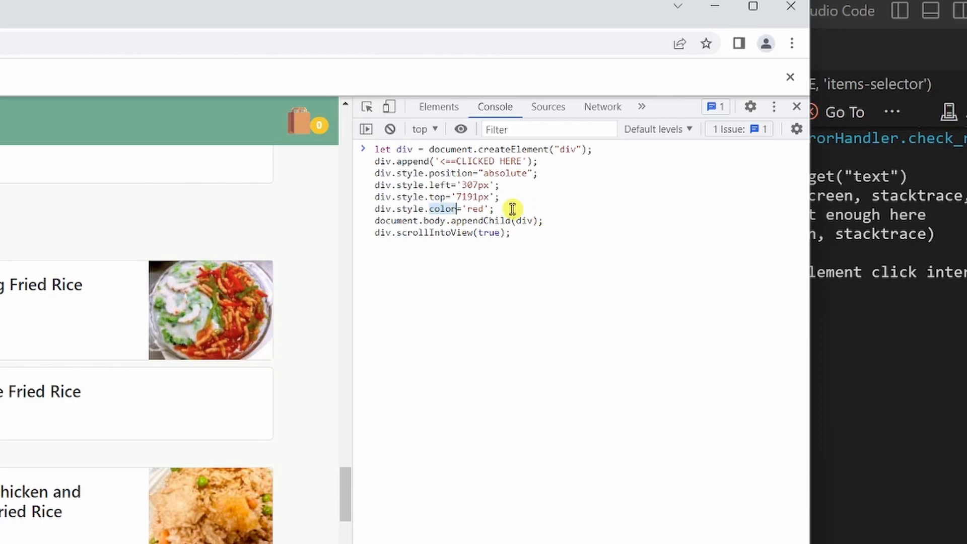
double_click(525, 219)
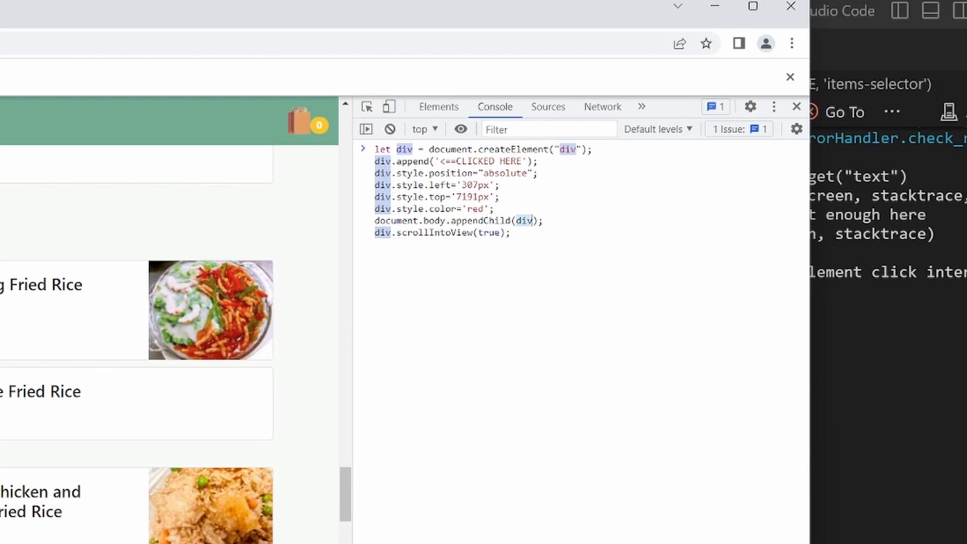
left_click(511, 232)
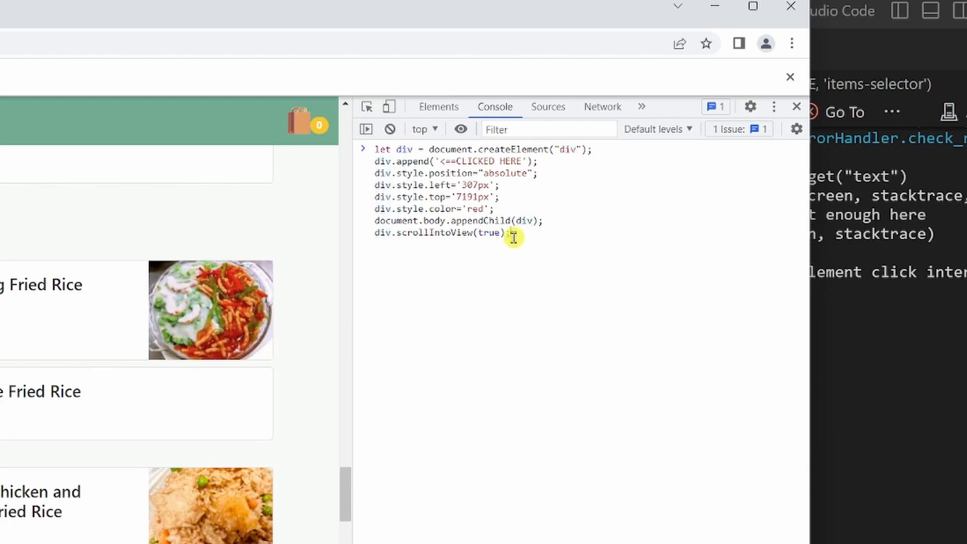
double_click(431, 233)
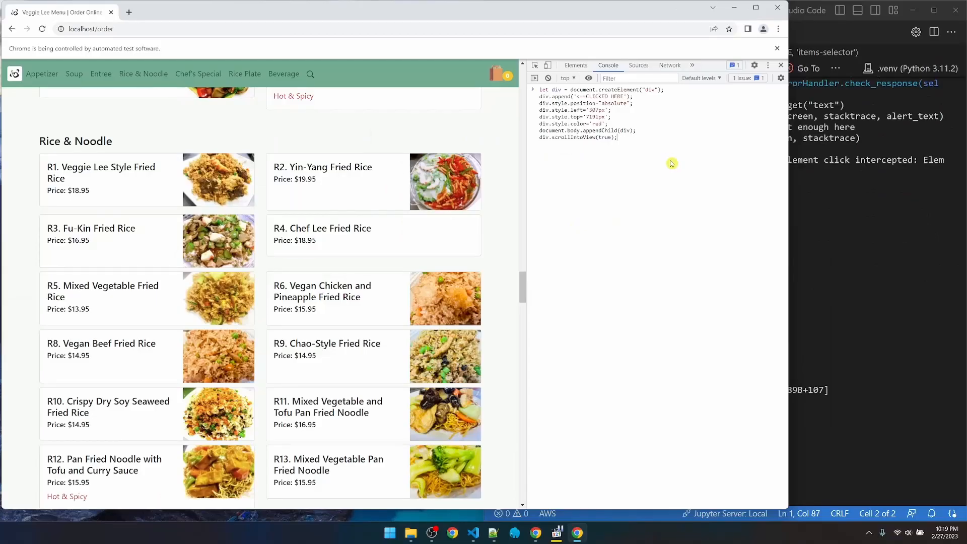
key("Return")
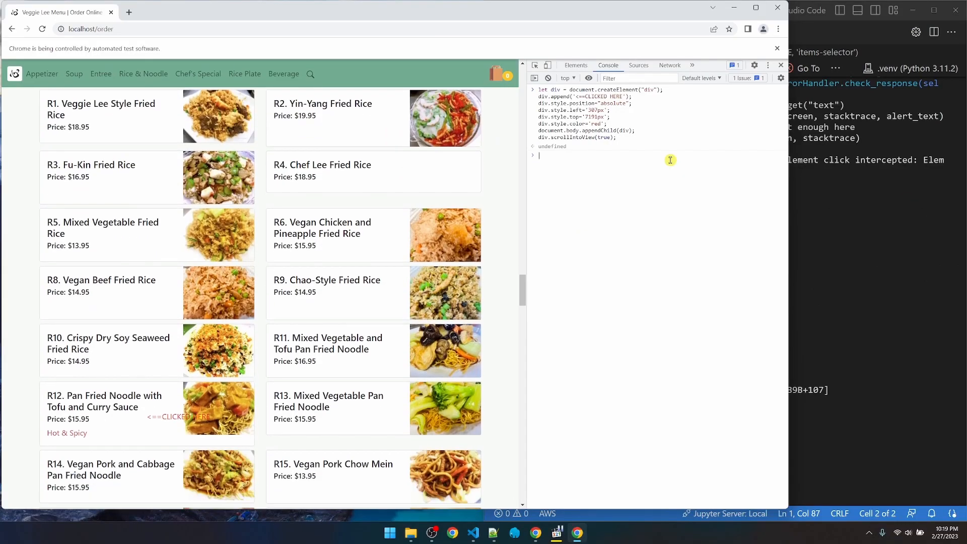
scroll(215, 128, "up", 2)
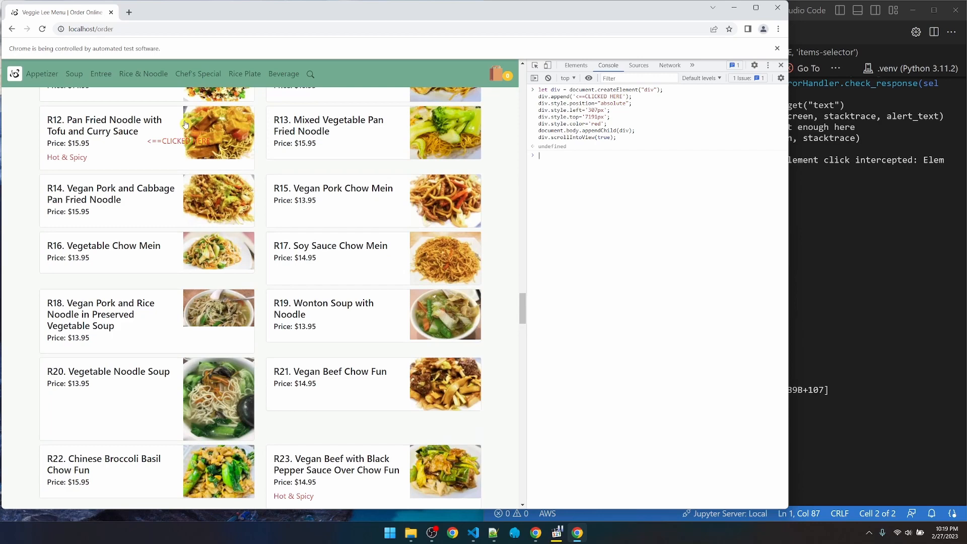
left_click_drag(148, 187, 216, 189)
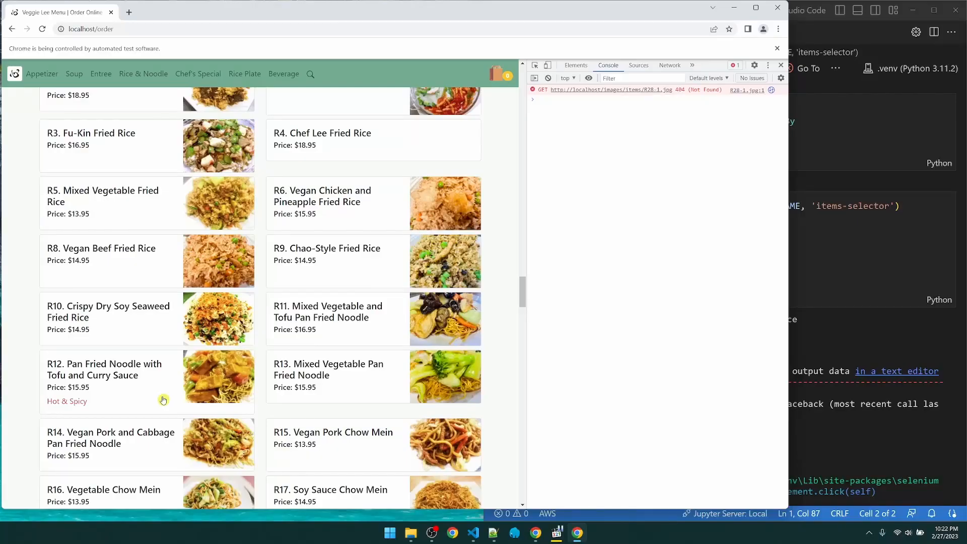
scroll(303, 302, "up", 10)
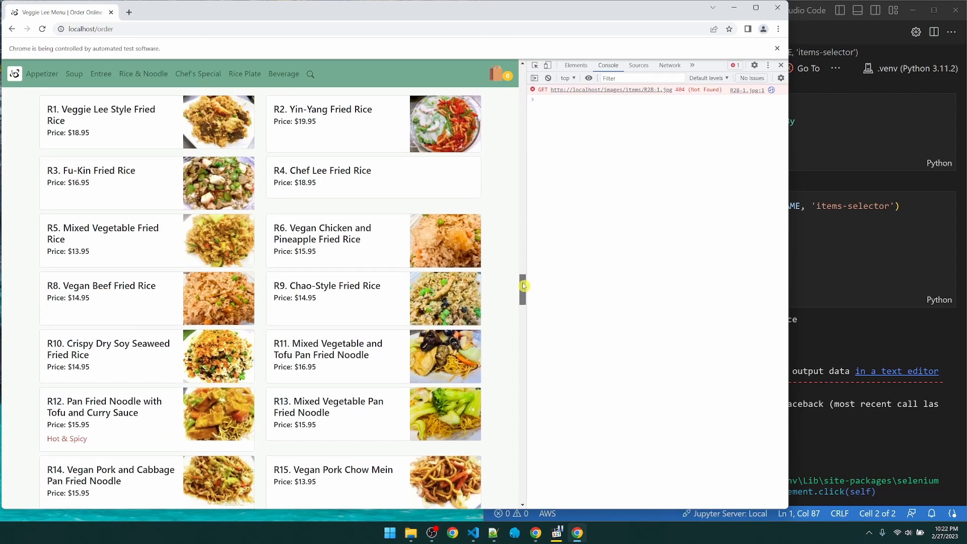
Clear outputs and rerun cell 2 so R12 clicks cleanly, then close its item dialog in Chrome
left_click(832, 166)
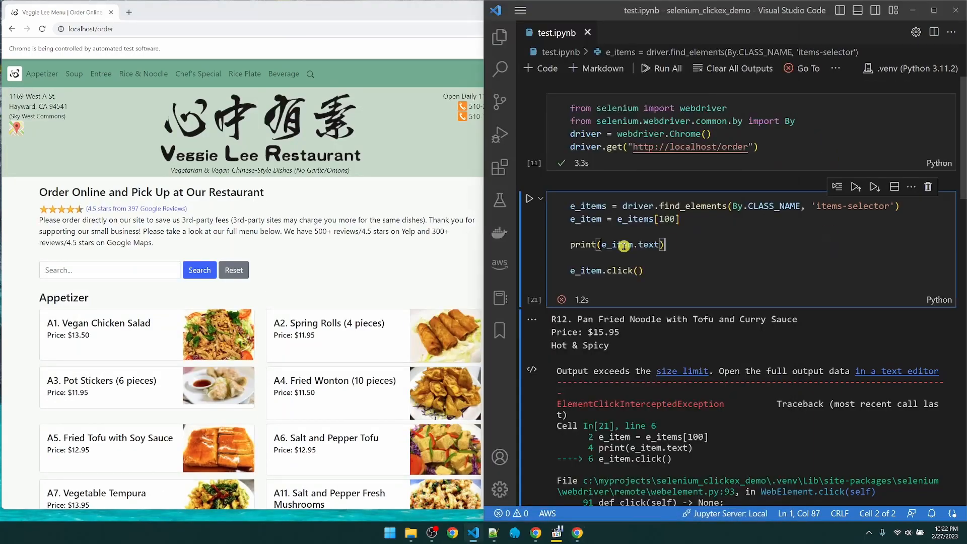
left_click(529, 200)
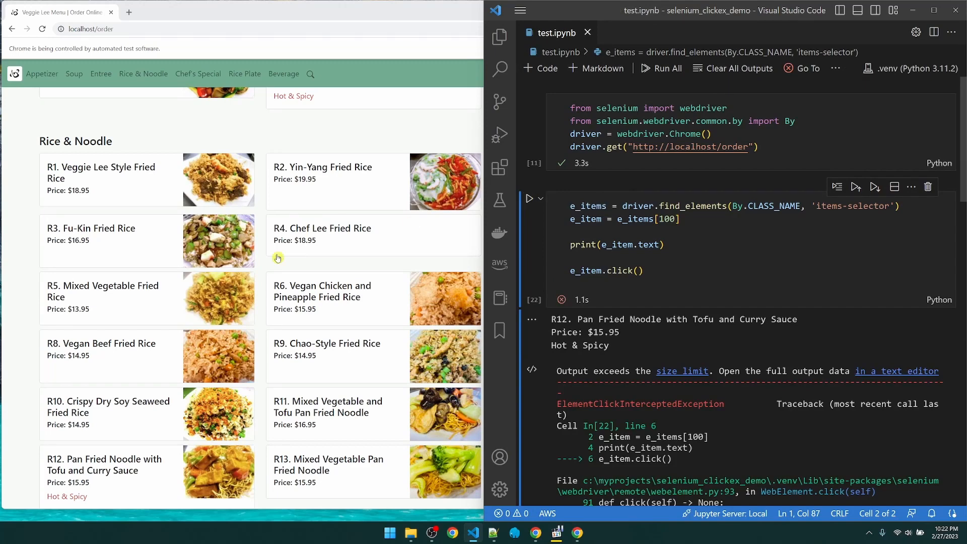
left_click(302, 302)
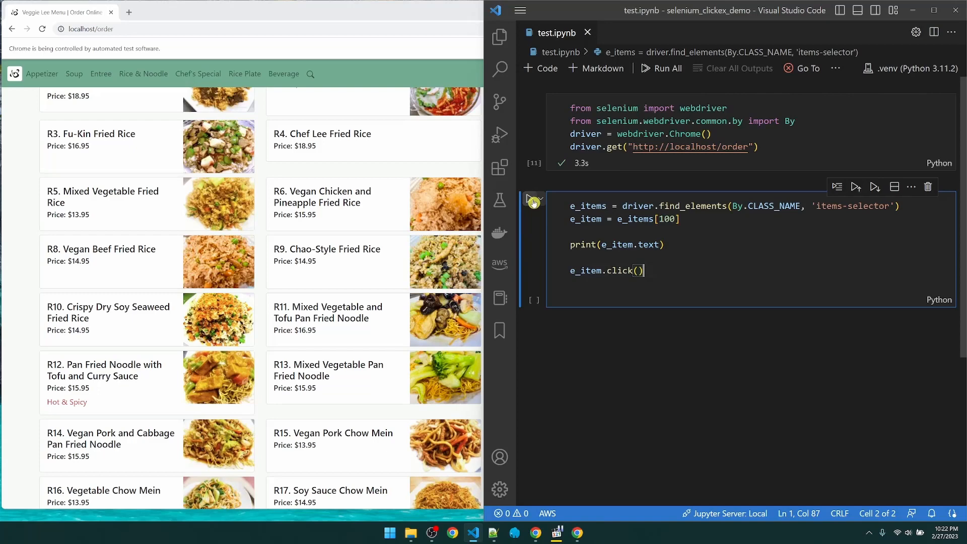
left_click(532, 203)
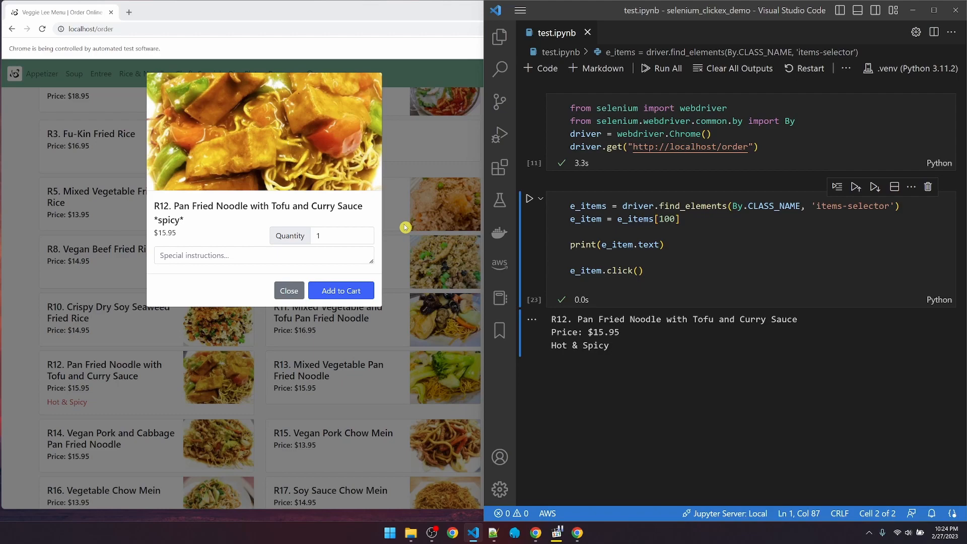
left_click(289, 290)
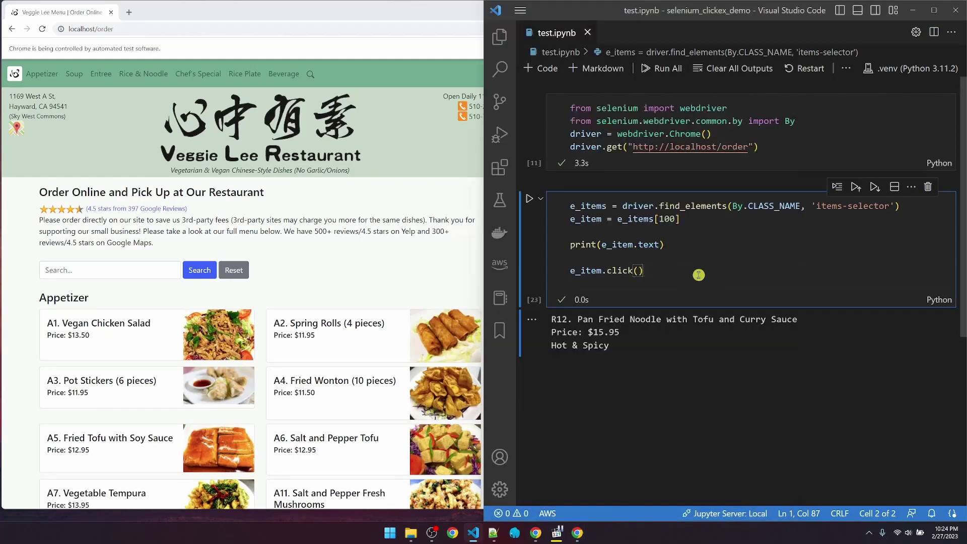
Comment out e_item.click() and add driver.execute_script("arguments[0].click()", e_item), then save
key("ctrl+slash")
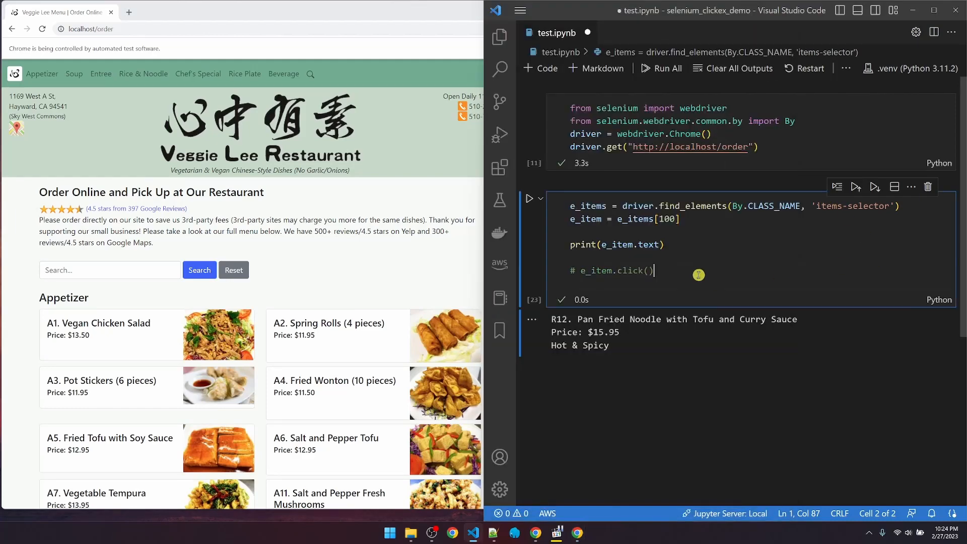
key("End")
key("Return")
left_click(935, 10)
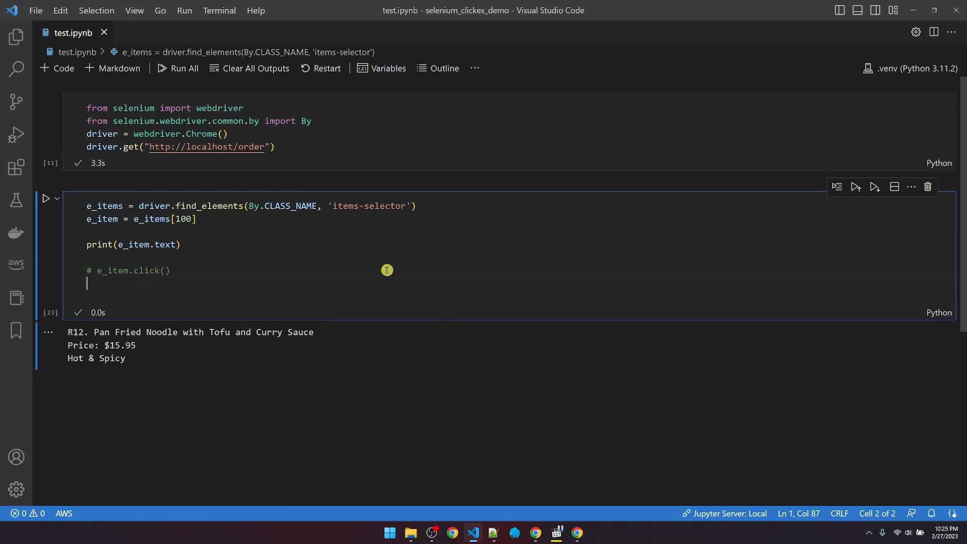
type("driver.")
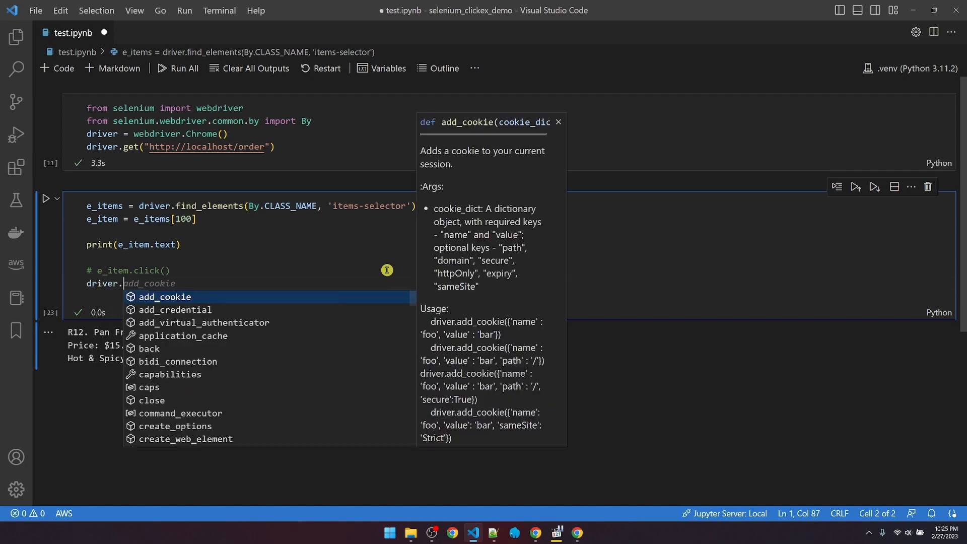
type("exec")
key("Down")
key("Down")
key("Down")
key("Return")
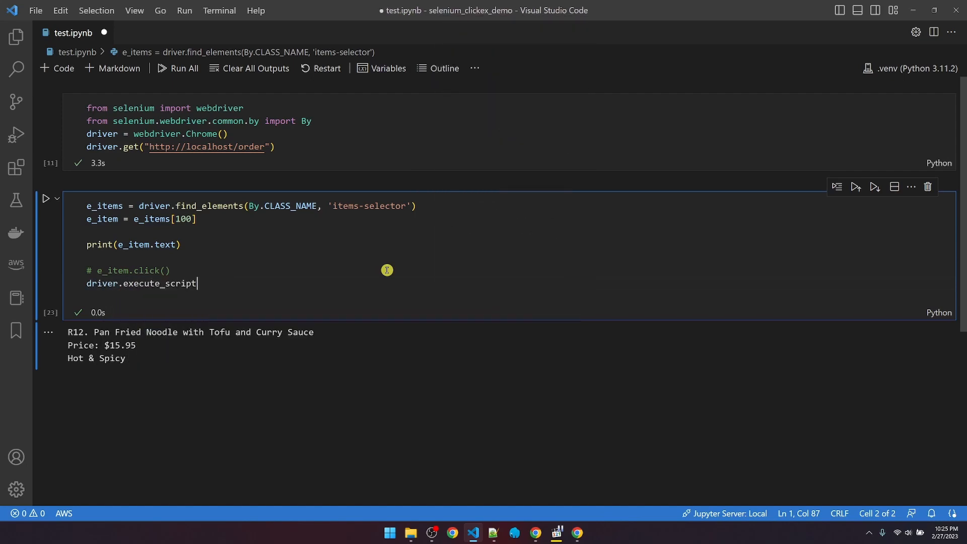
type("(\"arguments")
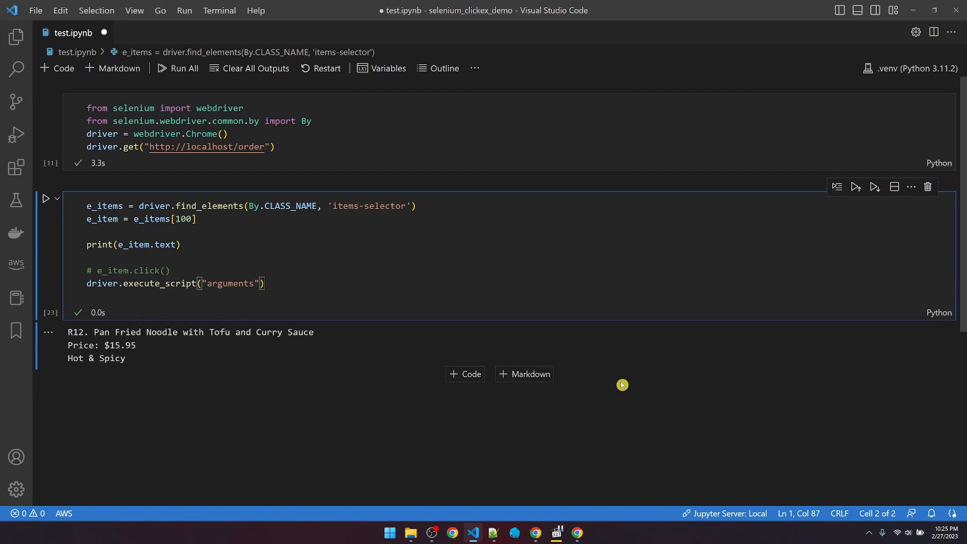
type("[0].click()\", e_item")
key("Escape")
key("ctrl+s")
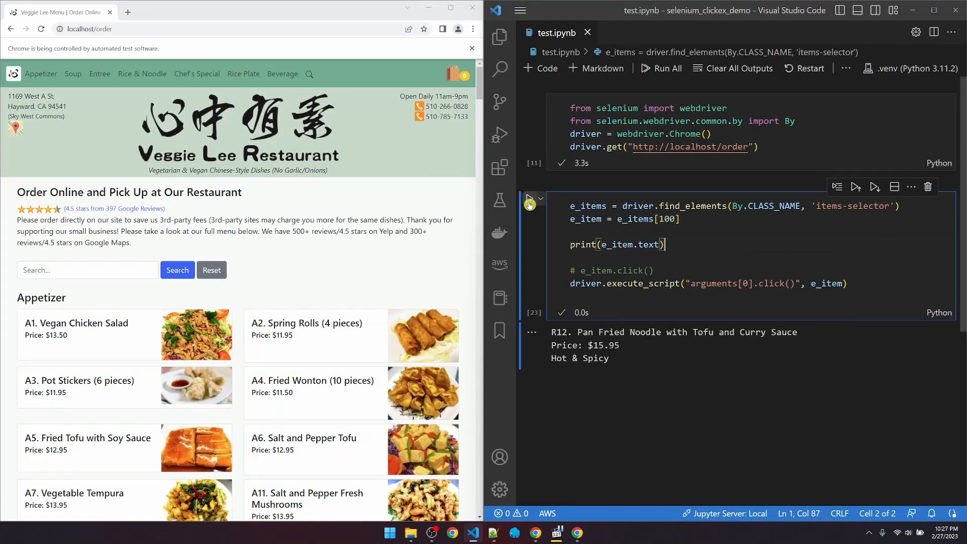
Run the cell so the JavaScript click opens R12's order pop-up
left_click(531, 201)
In the DevTools Console, run document.getElementsByClassName('items-selector') using the class name copied from the notebook
left_click(374, 19)
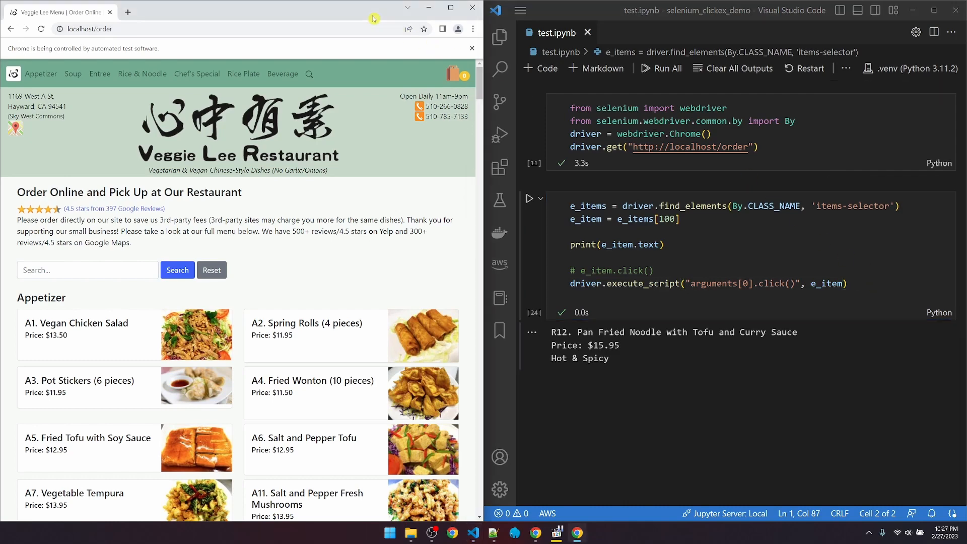
key("F12")
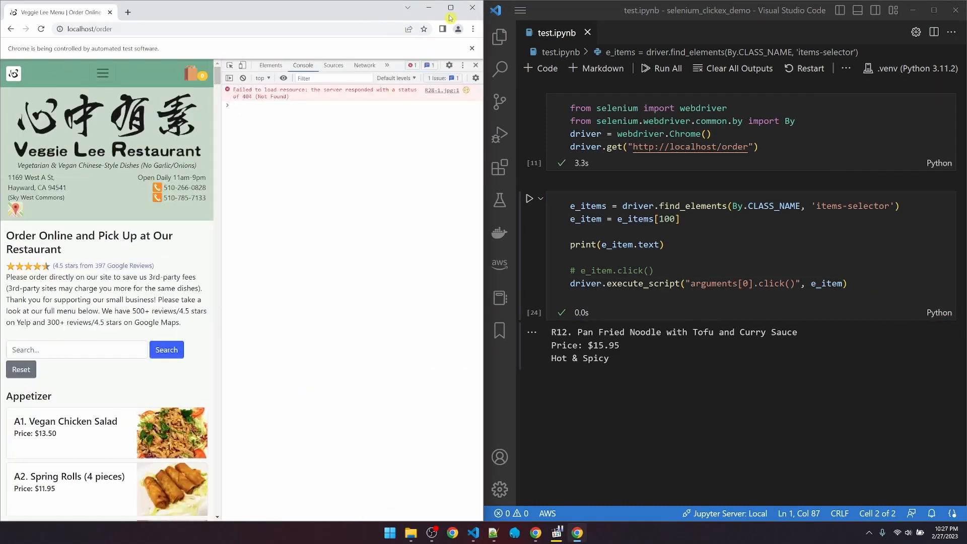
left_click(451, 8)
left_click(726, 74)
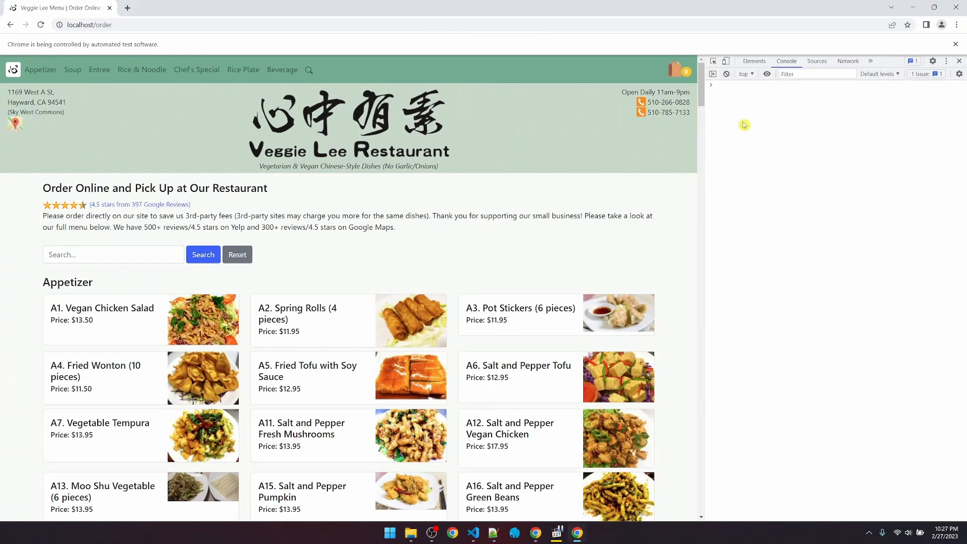
type("document.getele")
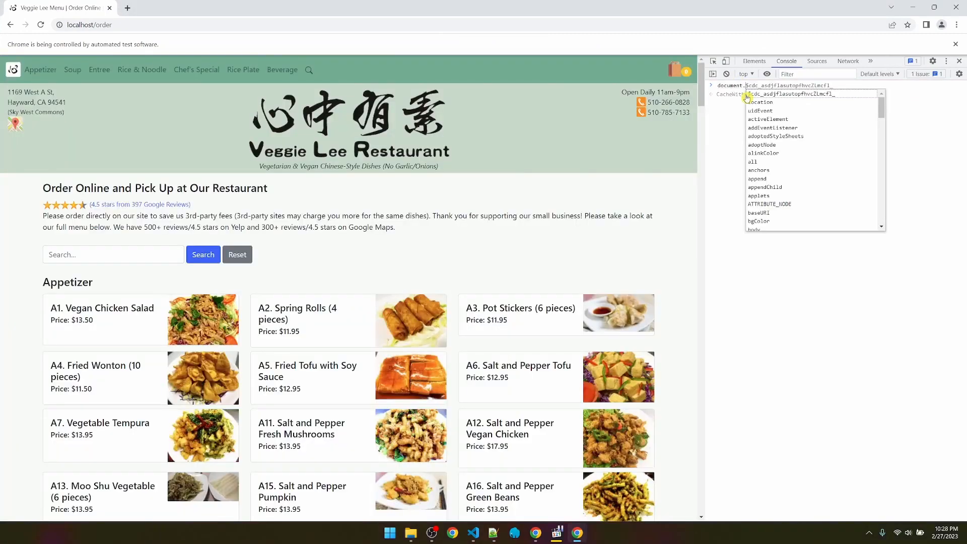
key("Down")
key("Down")
key("Down")
key("Tab")
type("(")
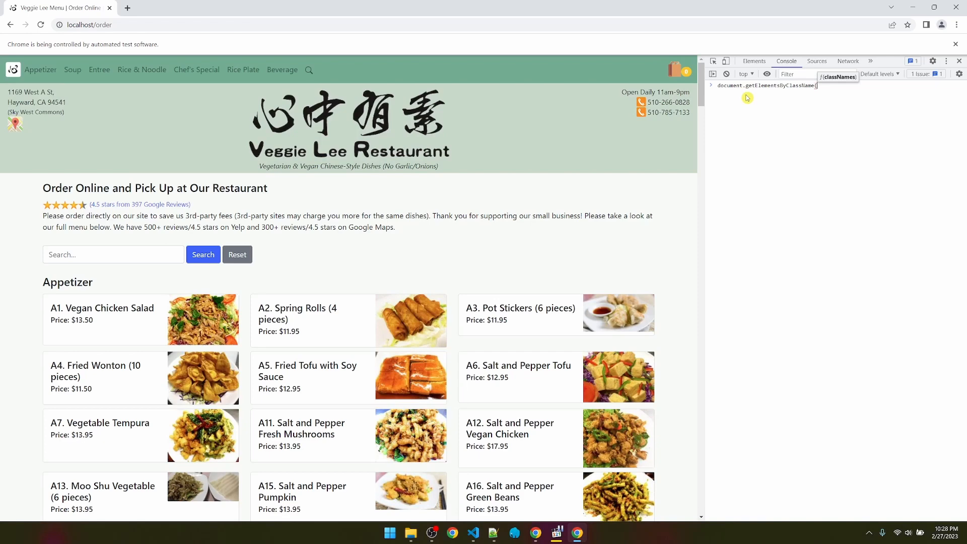
key("alt+Tab")
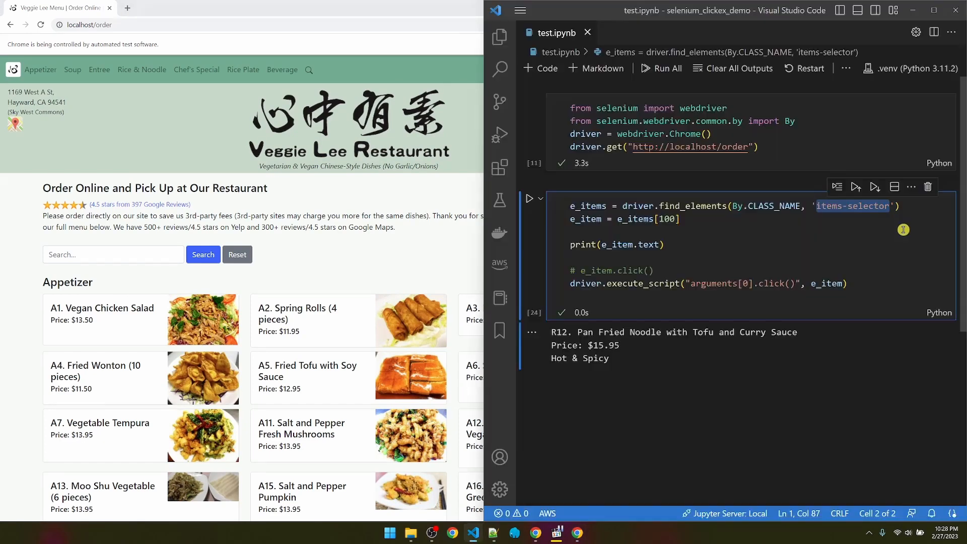
key("ctrl+c")
key("alt+Tab")
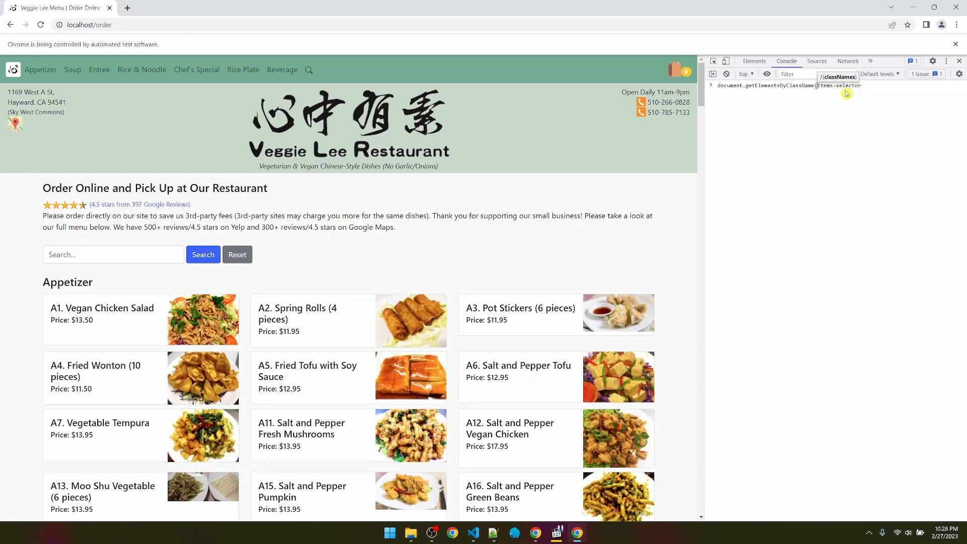
type("')")
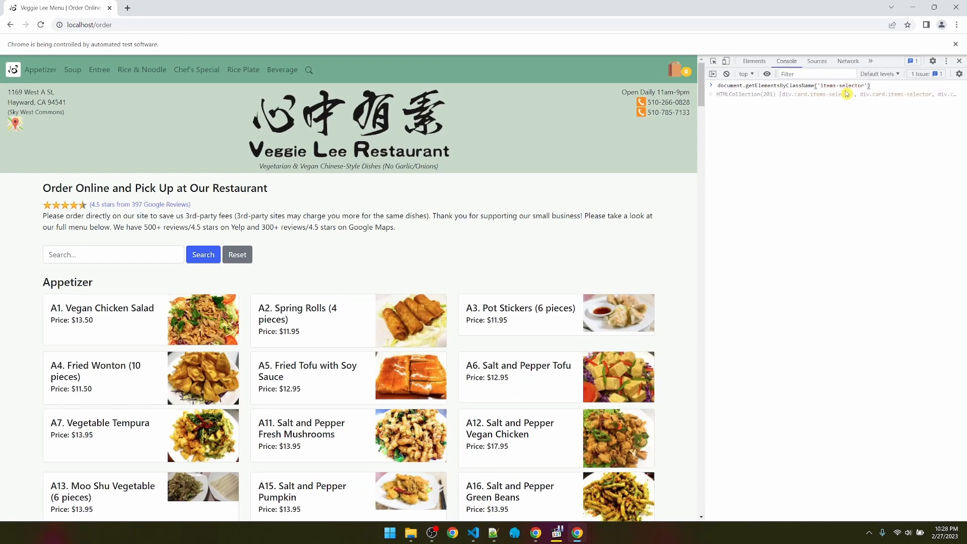
key("Return")
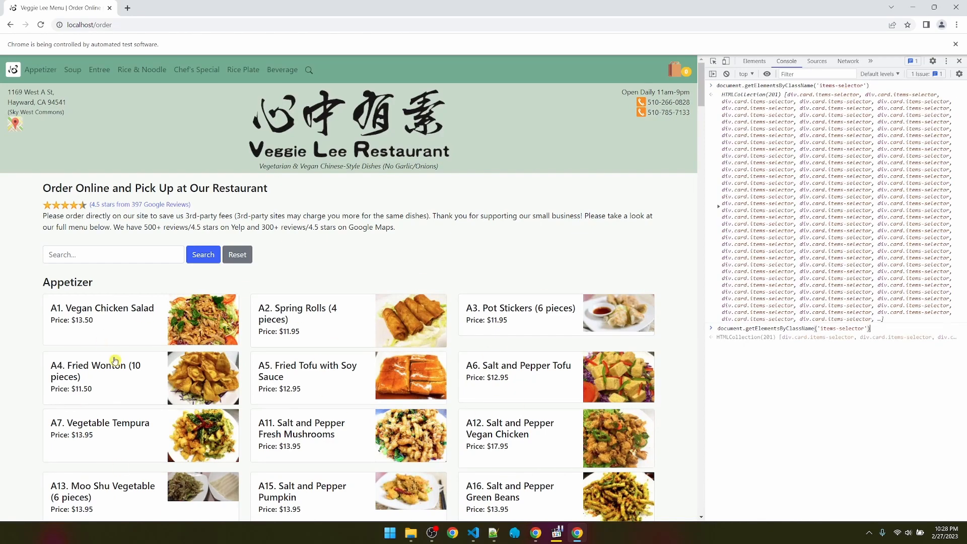
type("[10")
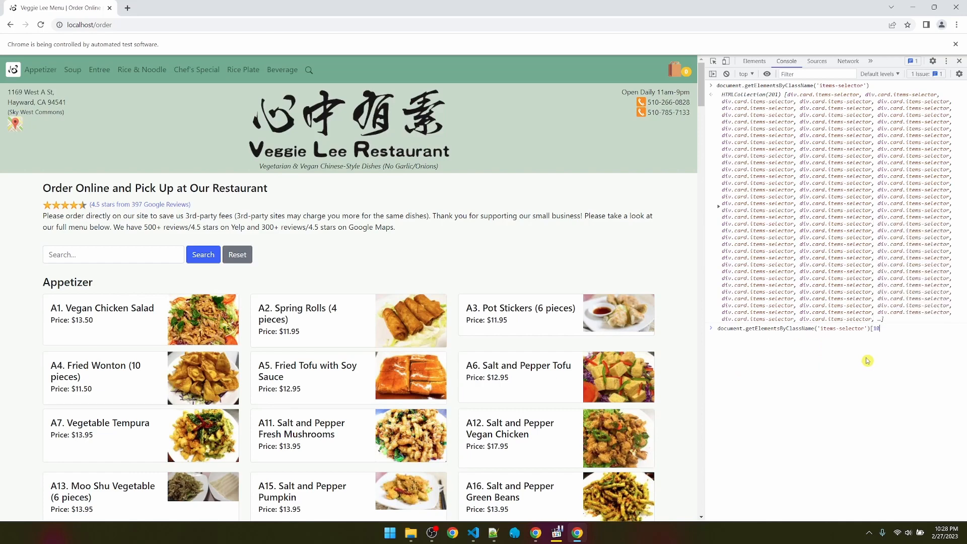
type("0]")
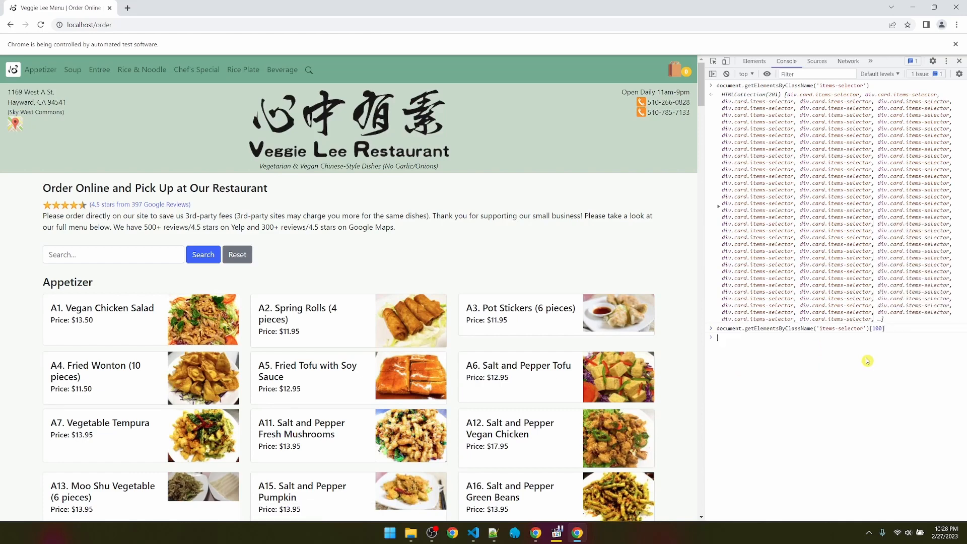
Fetch element 100, append .click() to open the R12 Pan Fried Noodle dialog, then close it
key("Return")
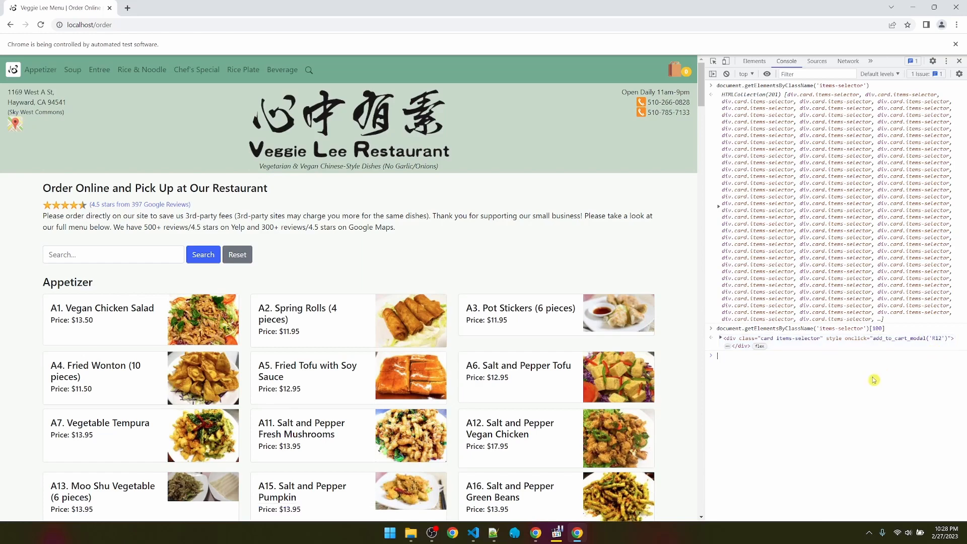
key("Up")
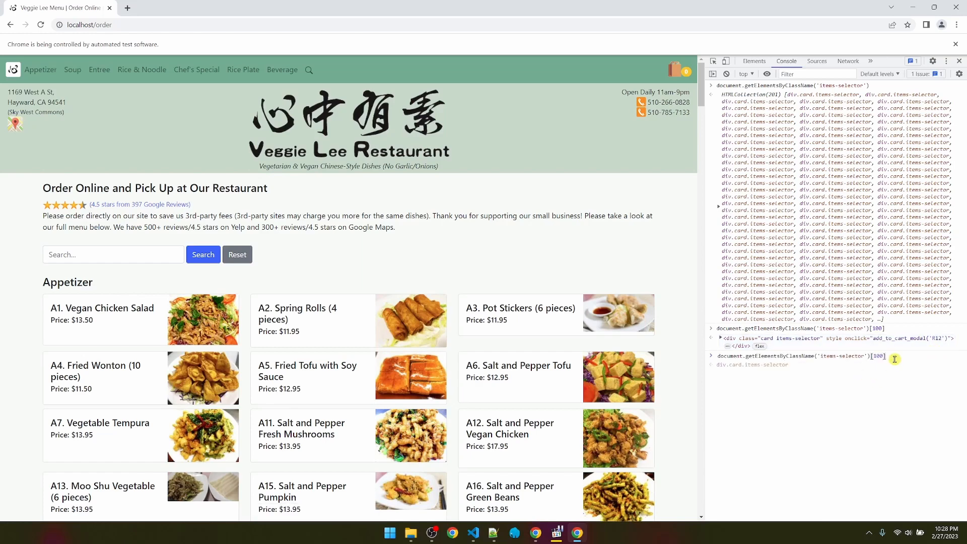
type(".click()")
key("Return")
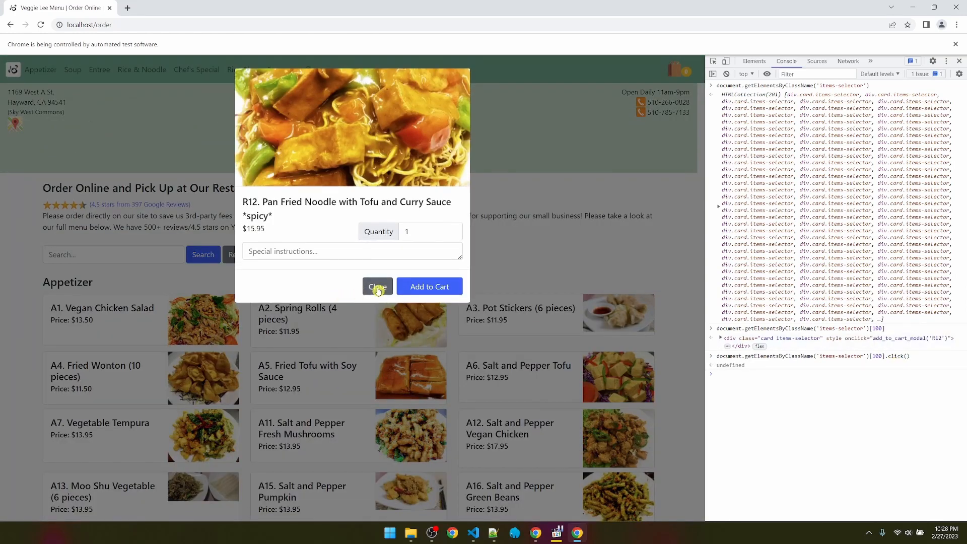
left_click(378, 287)
Copy the console click command, comment out the old execute_script line, and paste the command on a new line
left_click_drag(911, 356, 714, 357)
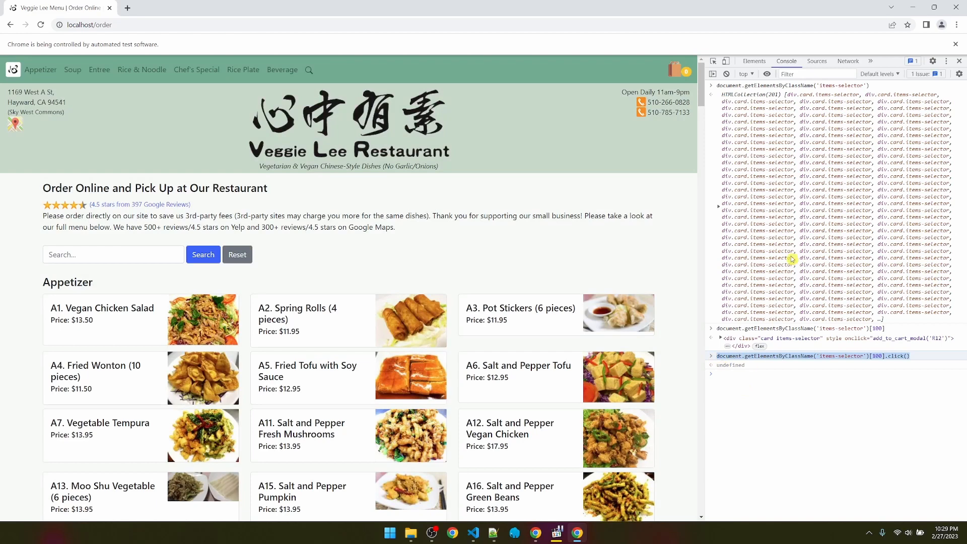
key("alt+Tab")
left_click(877, 283)
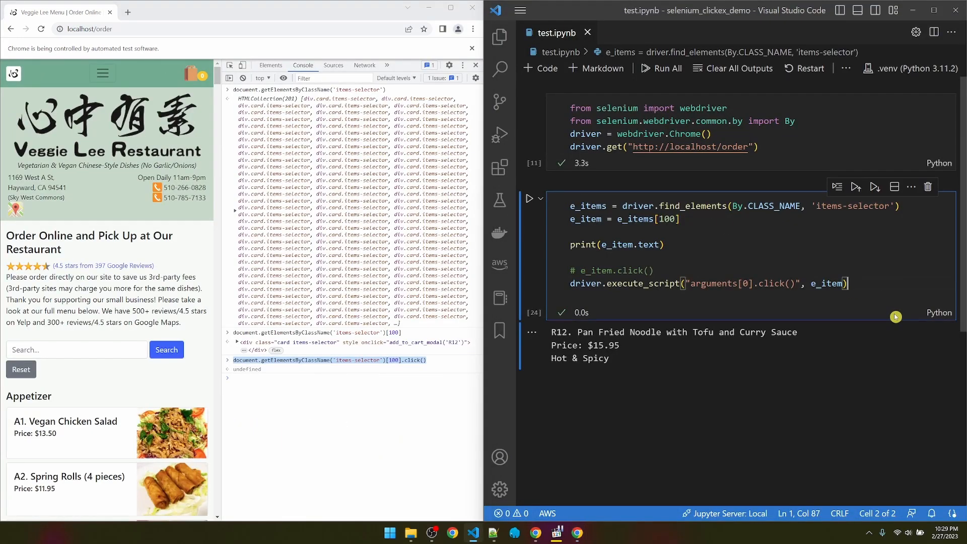
key("ctrl+slash")
key("Return")
key("ctrl+v")
Wrap the pasted getElementsByClassName('items-selector')[100].click() command in driver.execute_script and save
left_click_drag(580, 284, 700, 284)
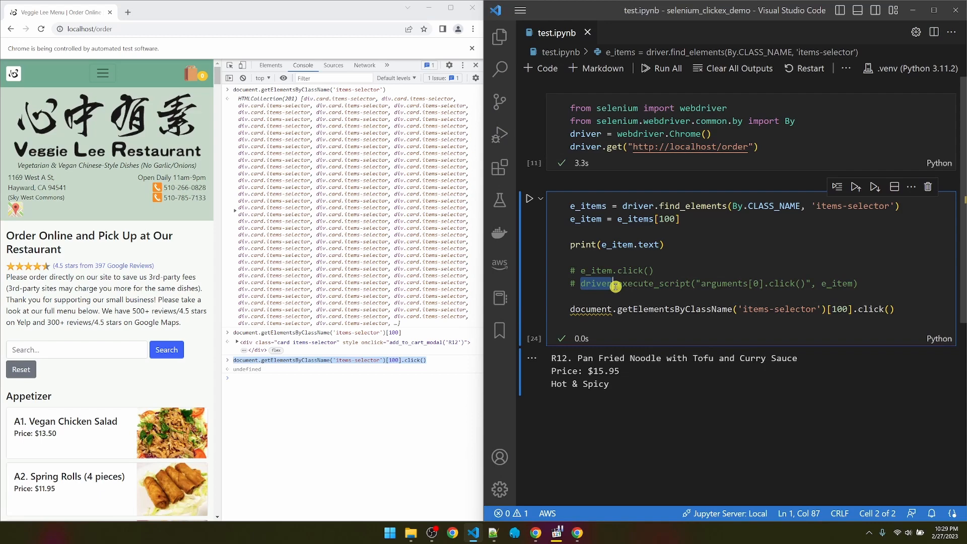
key("ctrl+c")
left_click(571, 309)
key("ctrl+v")
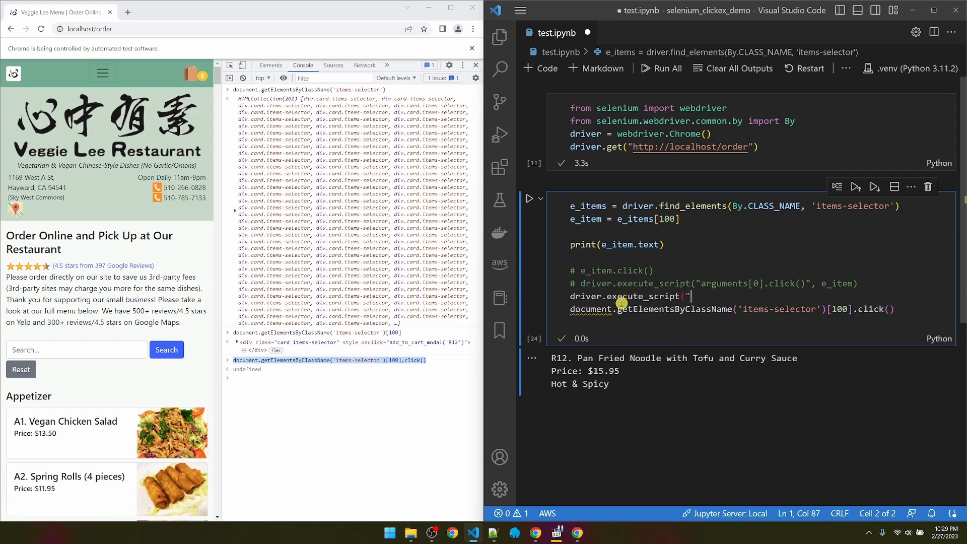
key("Delete")
key("ctrl+s")
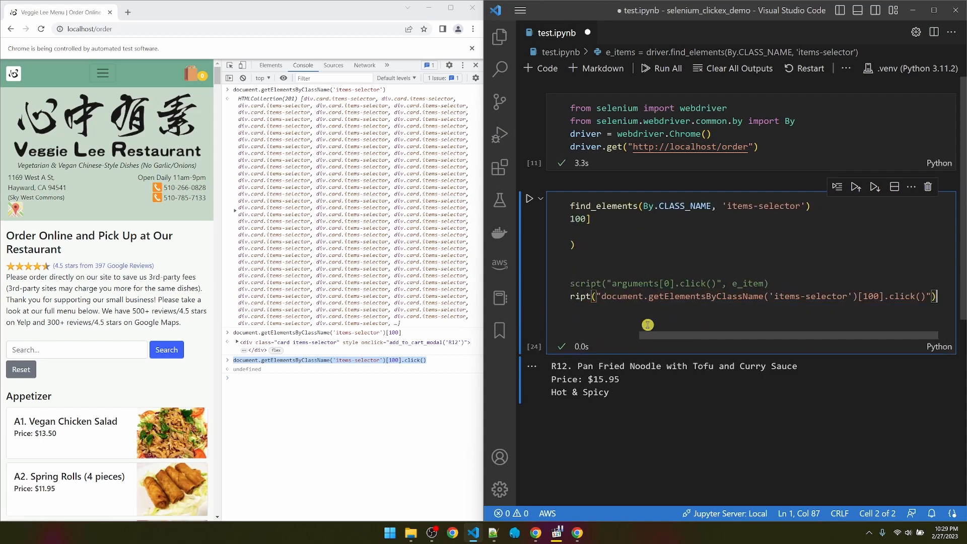
key("Home")
Run the cell so R12's order dialog reopens in Chrome, then save the notebook
left_click_drag(482, 287, 400, 288)
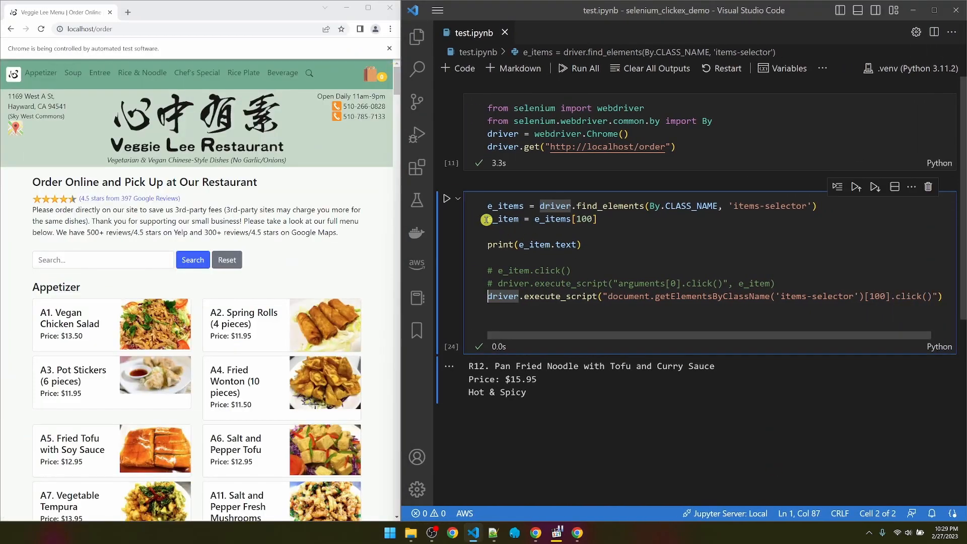
left_click(447, 199)
key("ctrl+s")
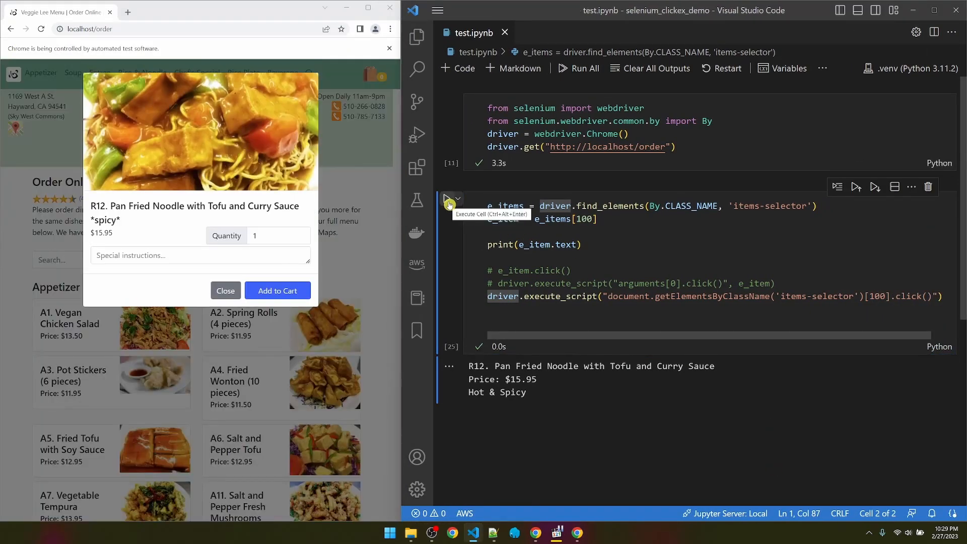